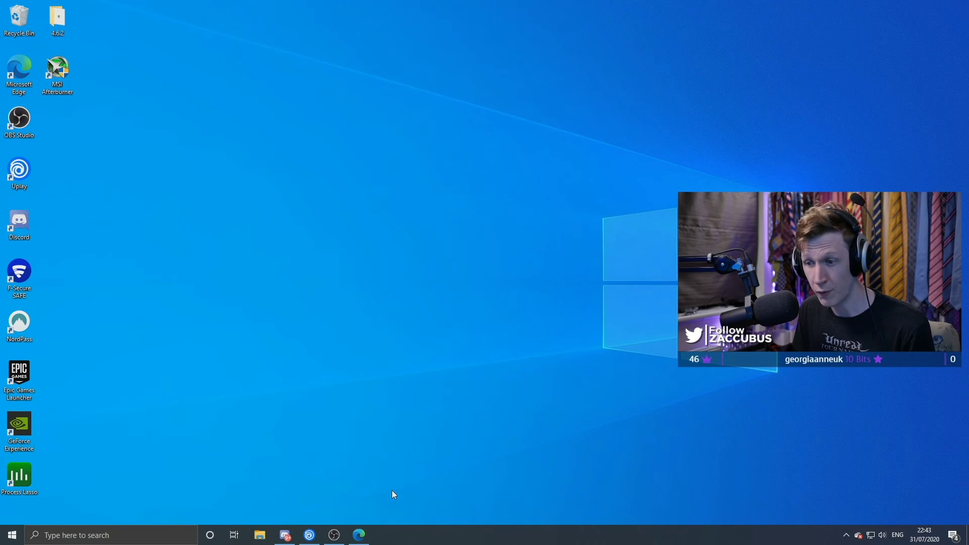
- Show the MSI Afterburner and Bitsum Process Lasso web pages in the browser, and minimise it
left_click(366, 535)
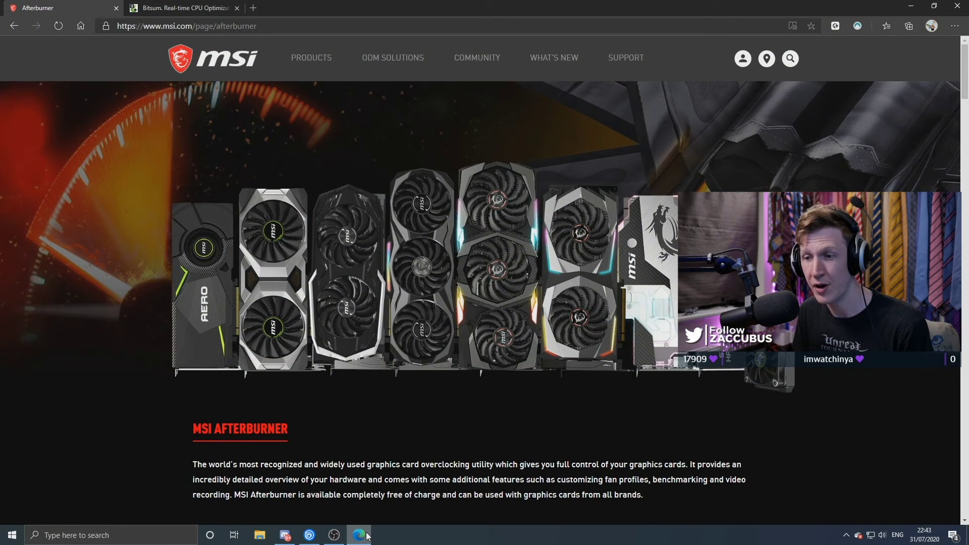
left_click(212, 6)
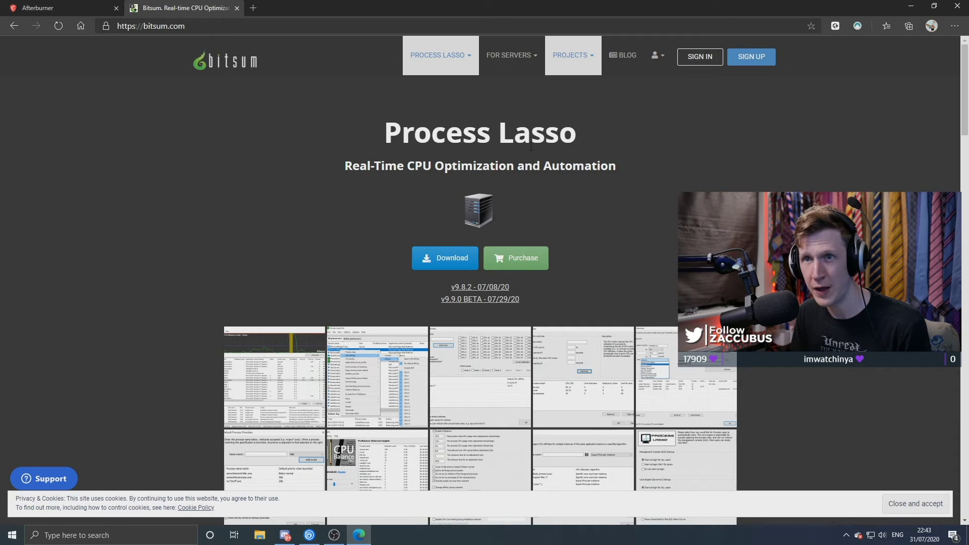
left_click(78, 9)
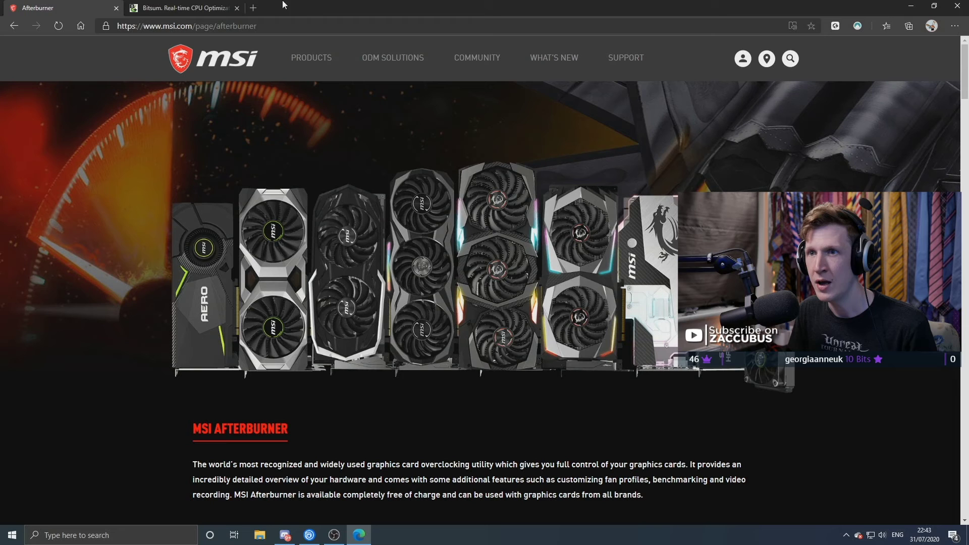
left_click(201, 8)
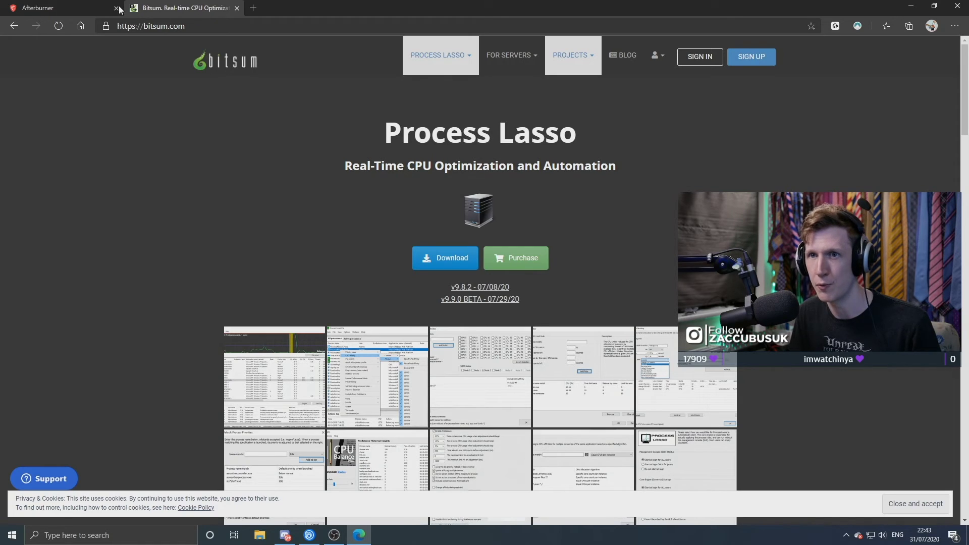
left_click(76, 9)
left_click(910, 6)
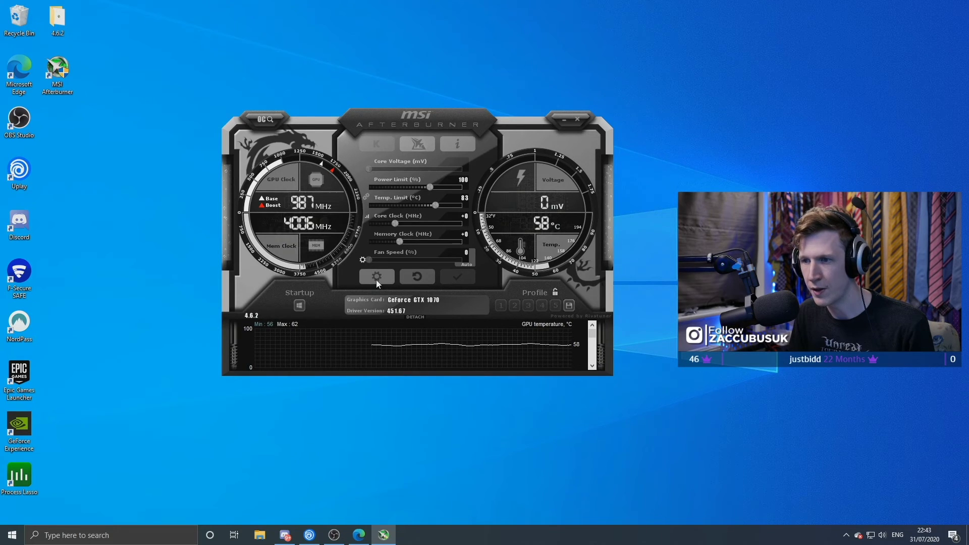
- Set the Toggle On-Screen Display hotkey to Page Down in the MSI Afterburner properties
left_click(377, 279)
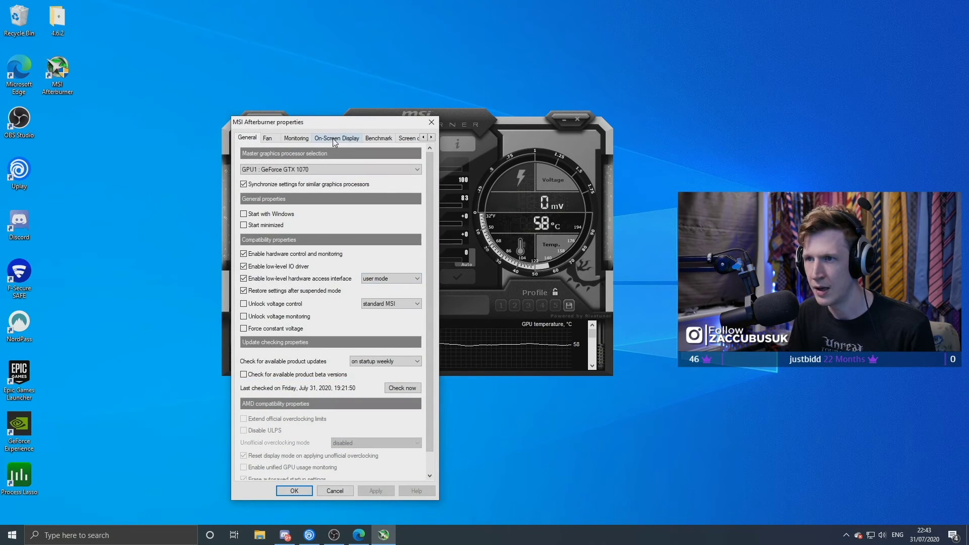
left_click(336, 139)
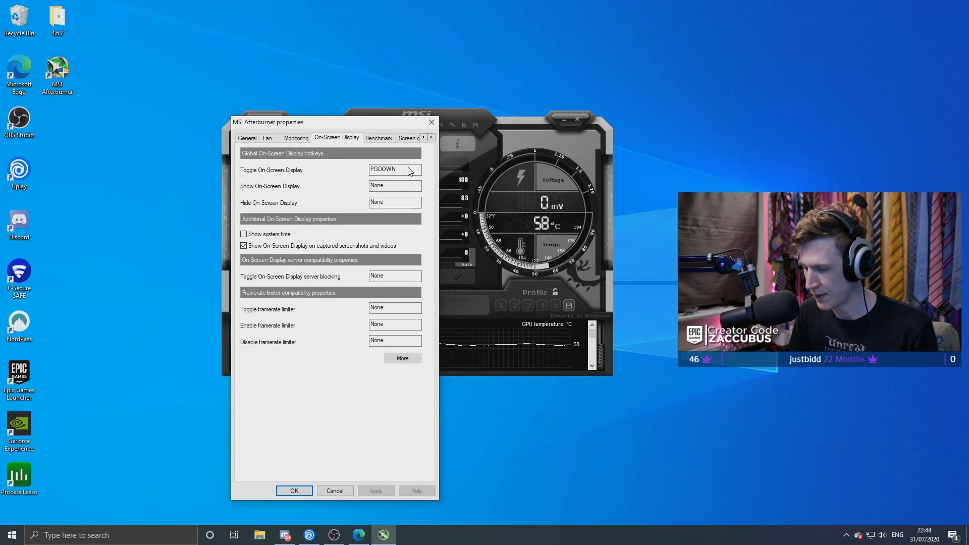
key("Page_Down")
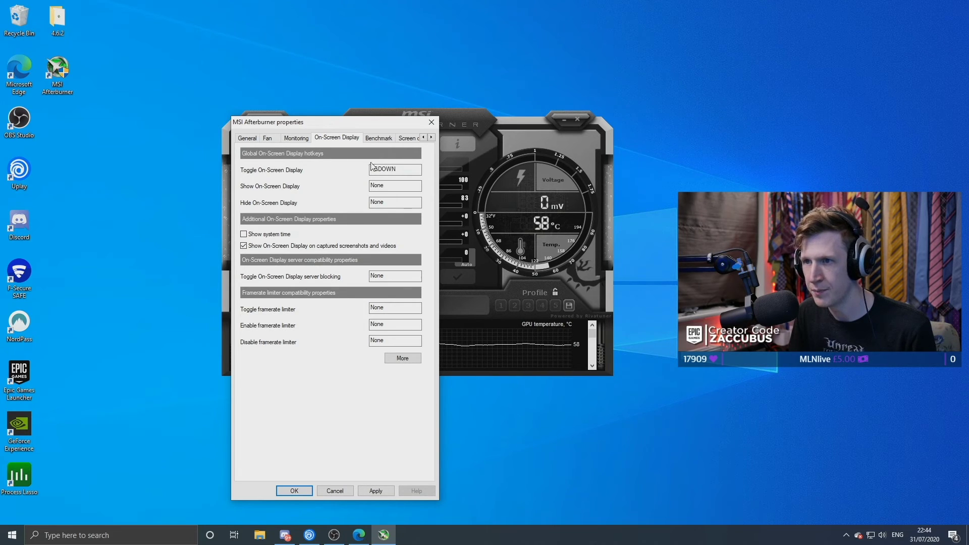
- Enable Show in On-Screen Display for the CPU1 to CPU12 usage graphs in the hardware monitoring list
left_click(296, 137)
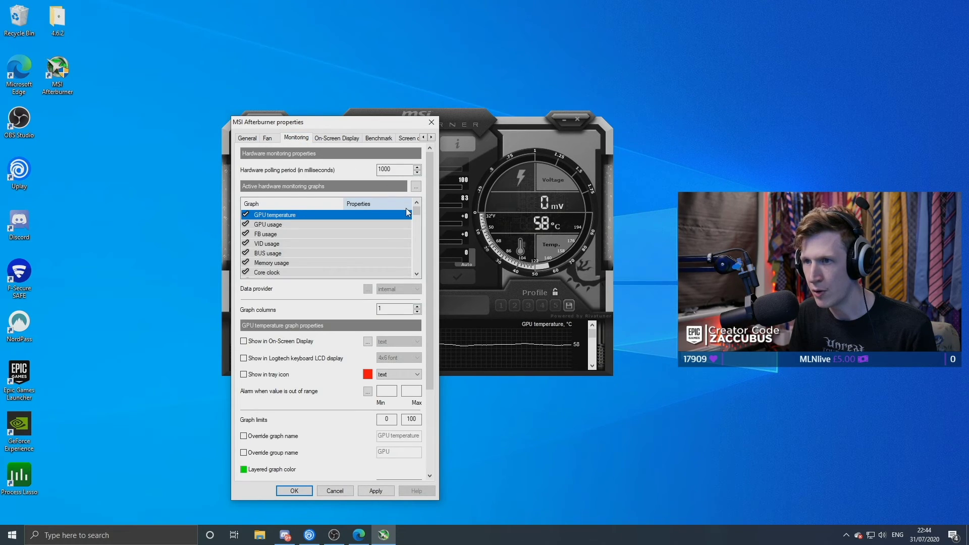
left_click_drag(417, 213, 416, 244)
left_click(411, 244)
left_click(283, 273, "shift")
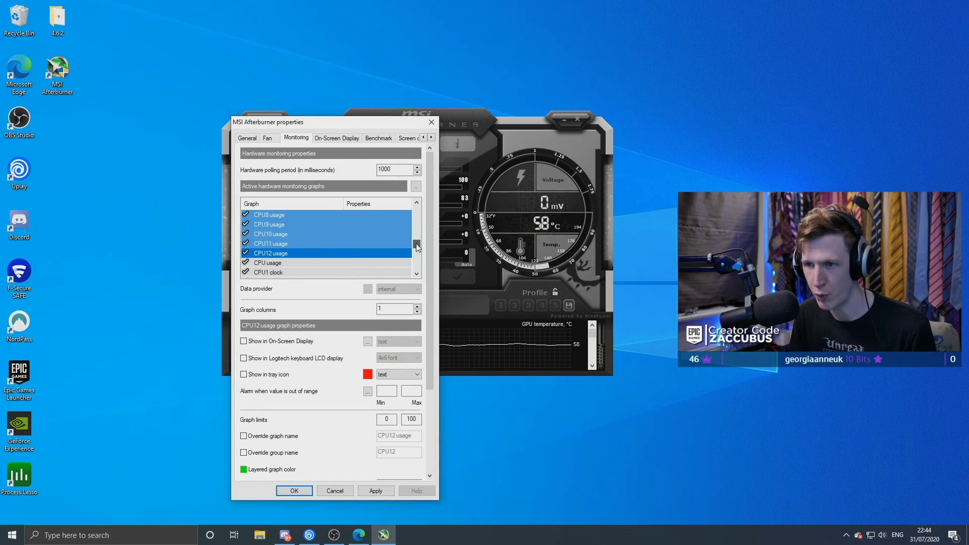
left_click(243, 342)
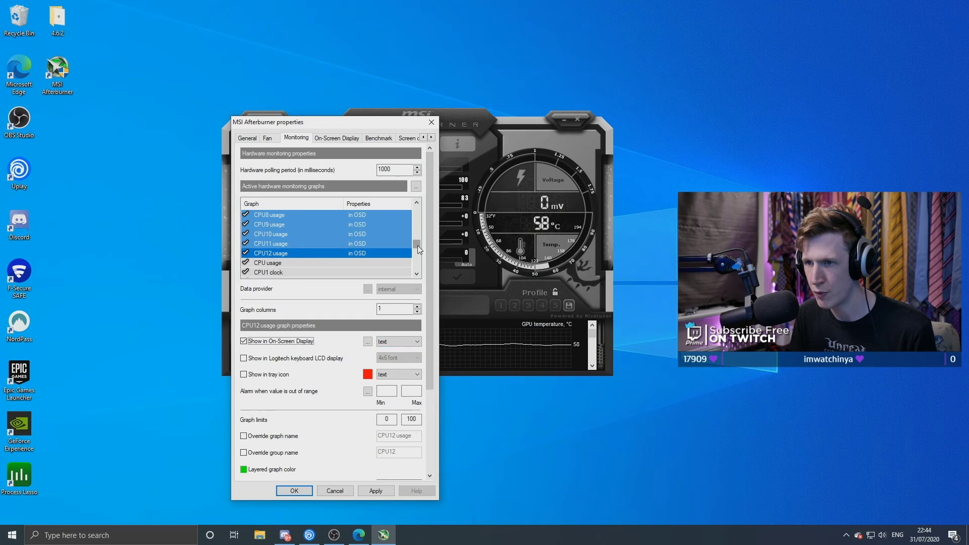
- Show the Framerate graph in the On-Screen Display as text and graph, and save the Afterburner properties
left_click_drag(417, 245, 417, 266)
left_click(271, 264)
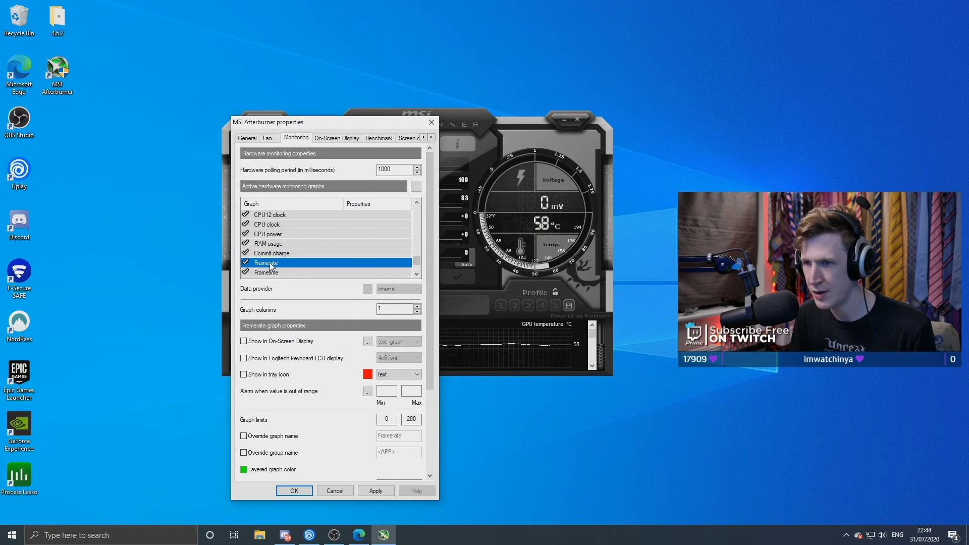
left_click(244, 342)
left_click(409, 342)
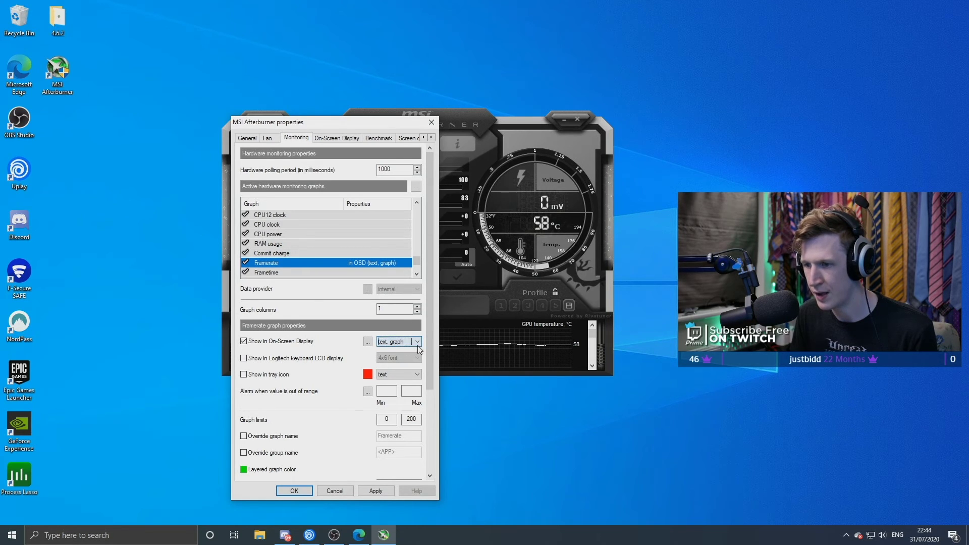
left_click(374, 492)
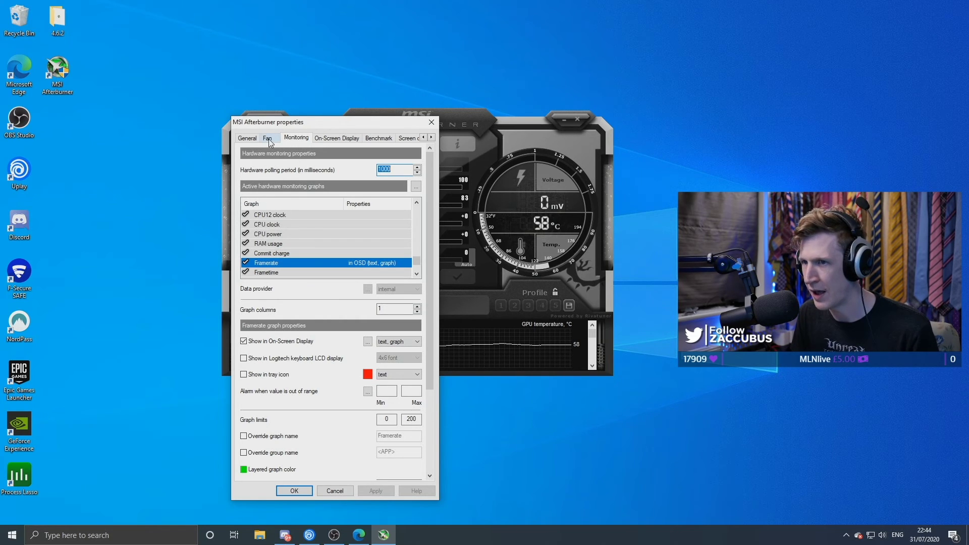
left_click(294, 491)
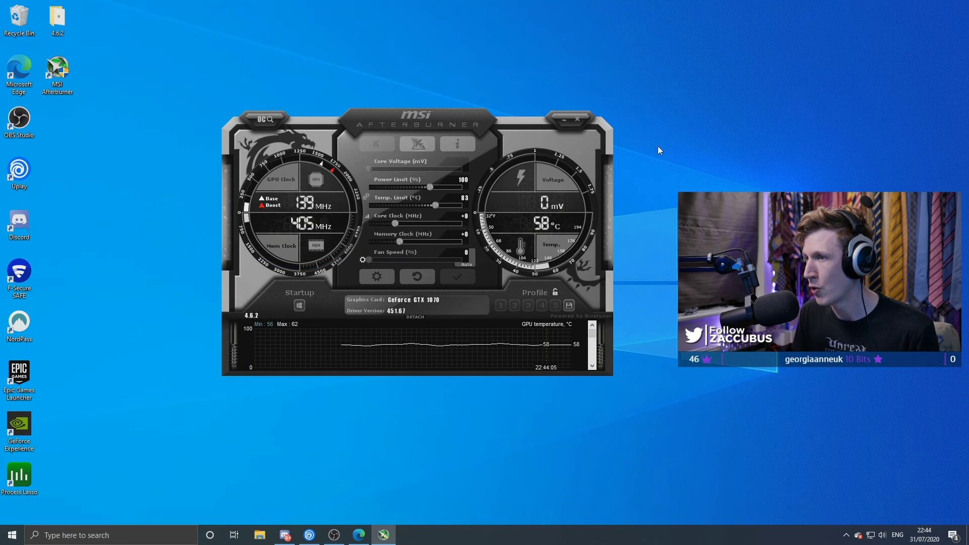
- Open RivaTuner Statistics Server from the background programs and turn on Show On-Screen Display
left_click(845, 536)
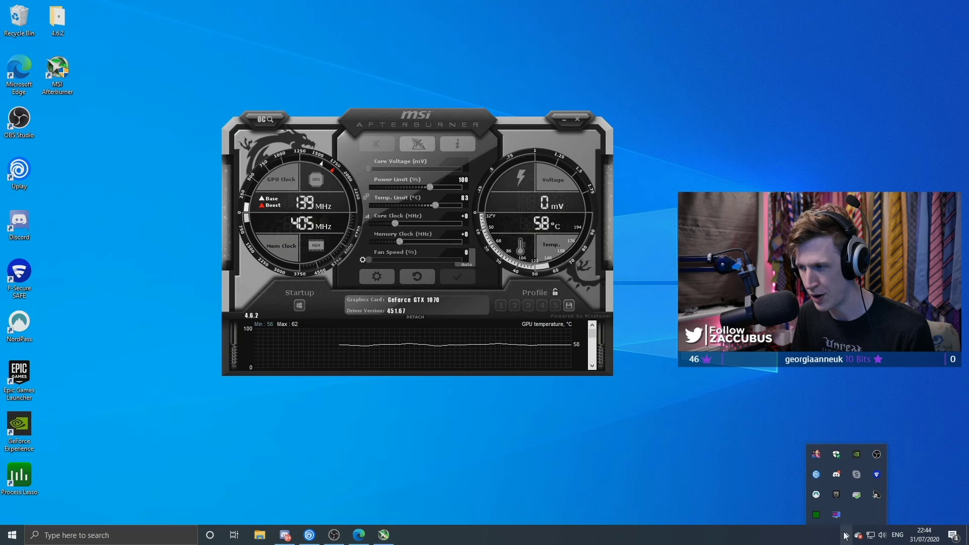
left_click(836, 514)
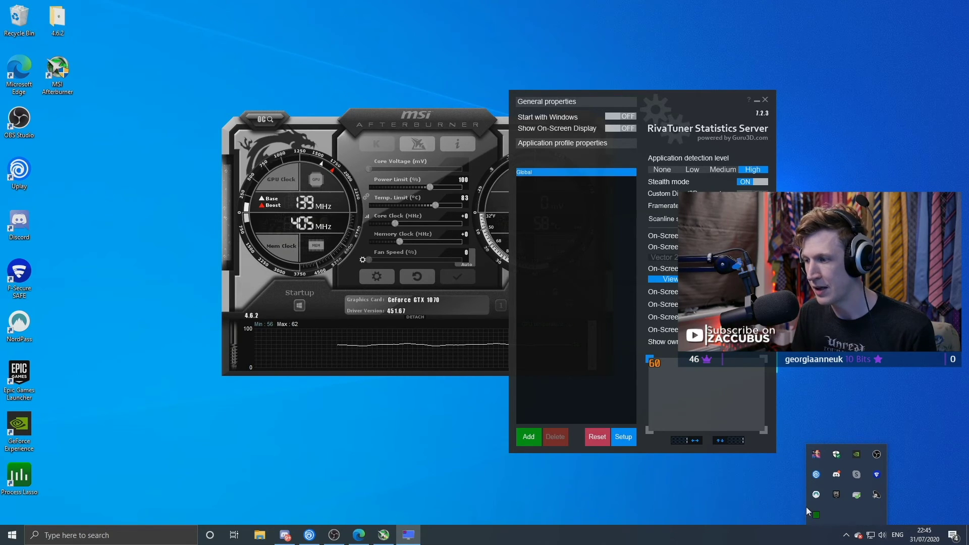
left_click(628, 128)
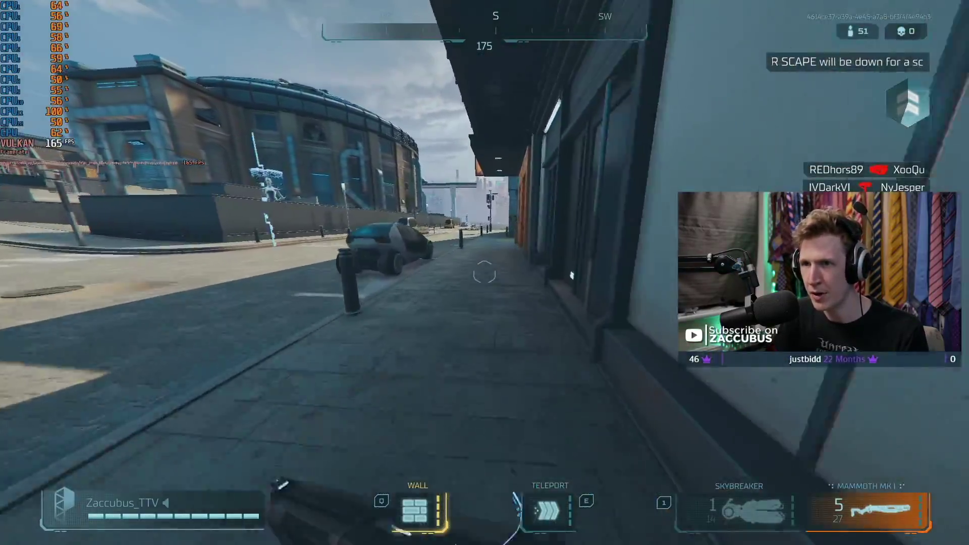
- Run through the Hyper Scape match and examine the overlay's per-core CPU usage and framerate graph for stutters
key("w")
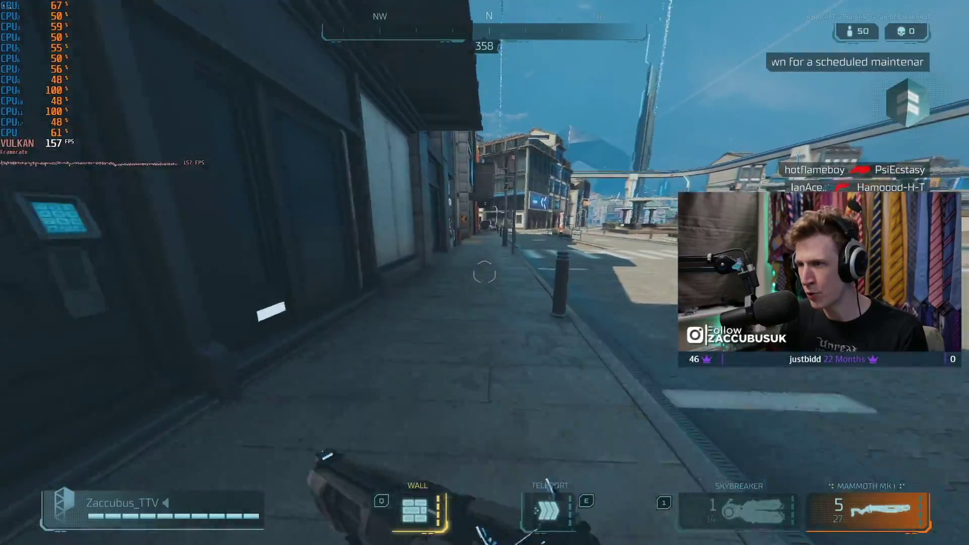
key("w")
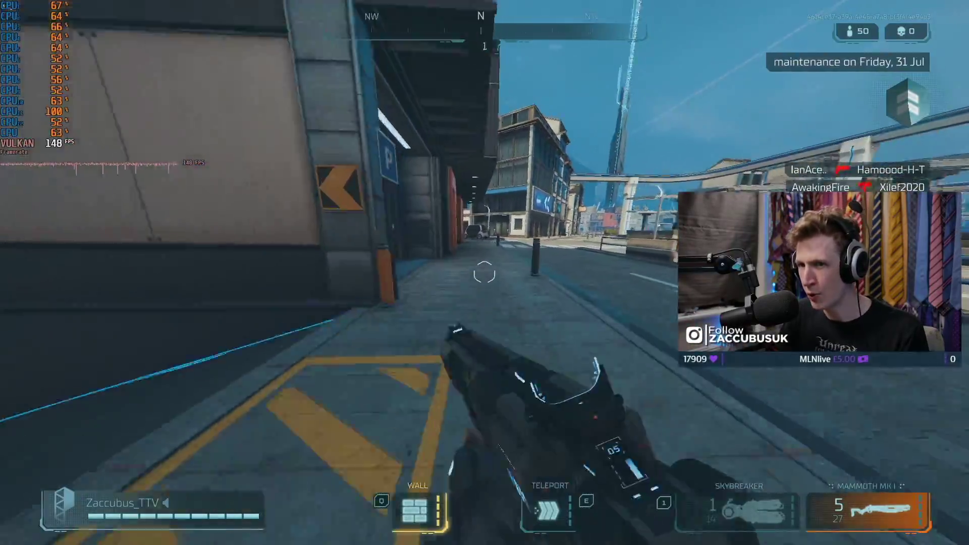
key("w")
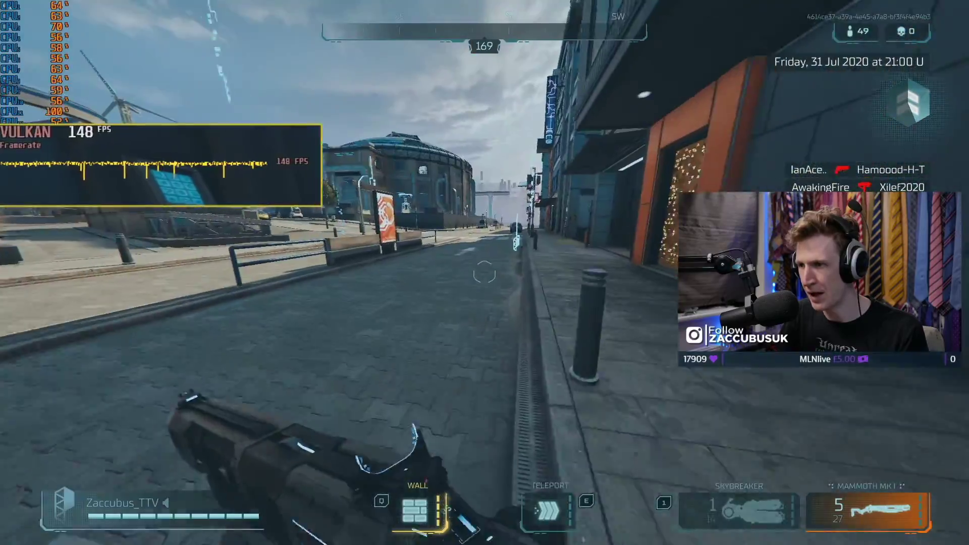
key("w")
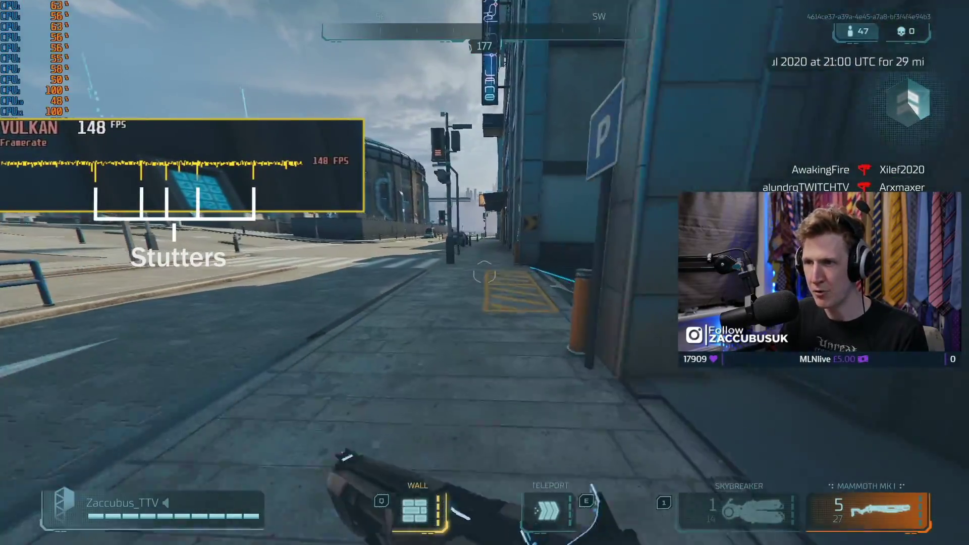
key("w")
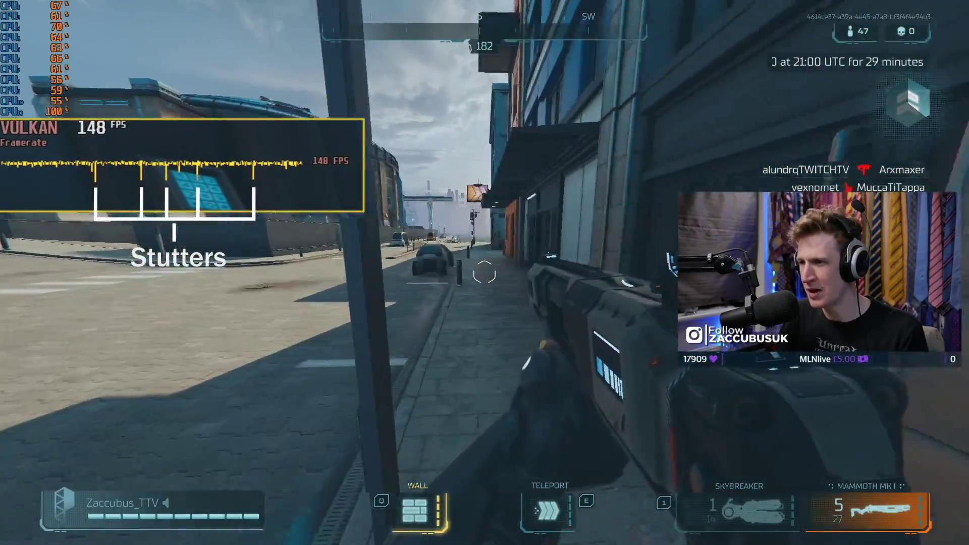
key("w")
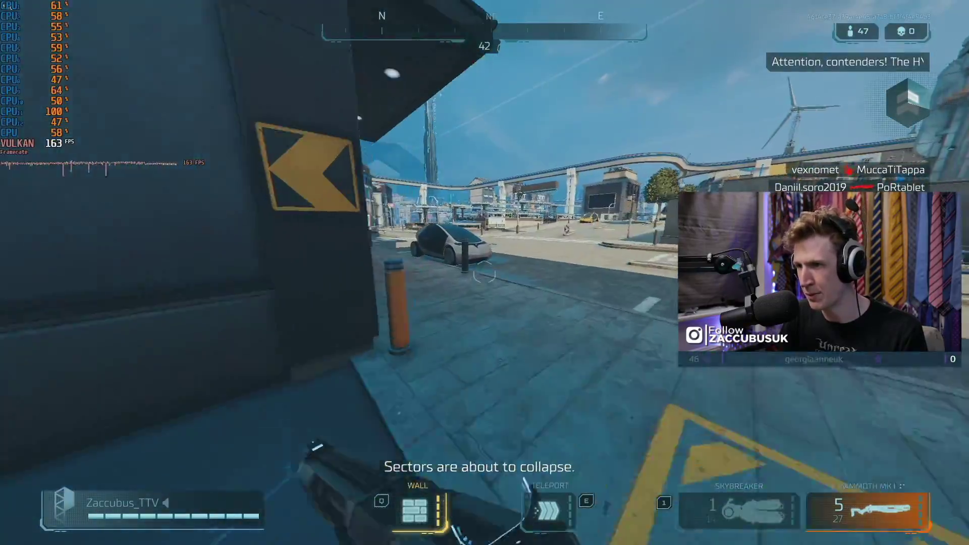
key("w")
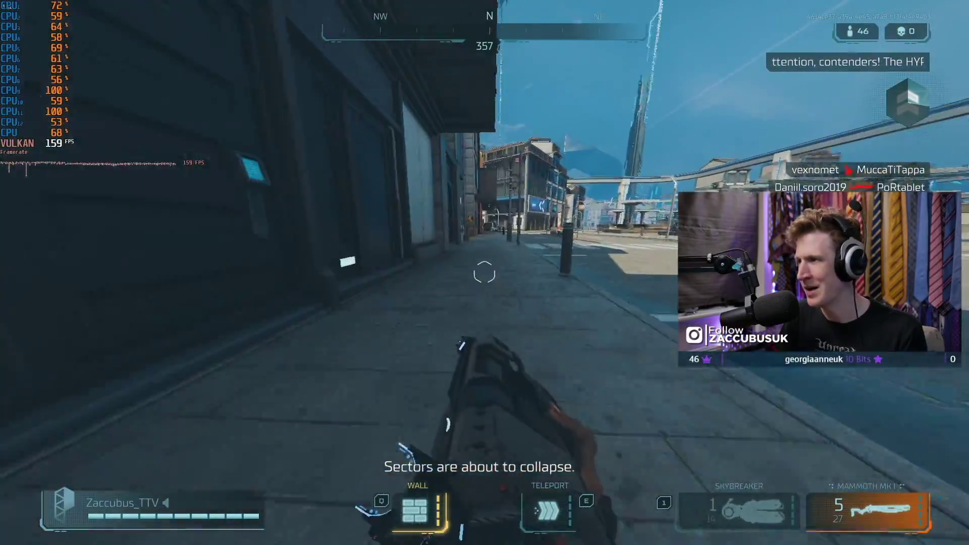
key("w")
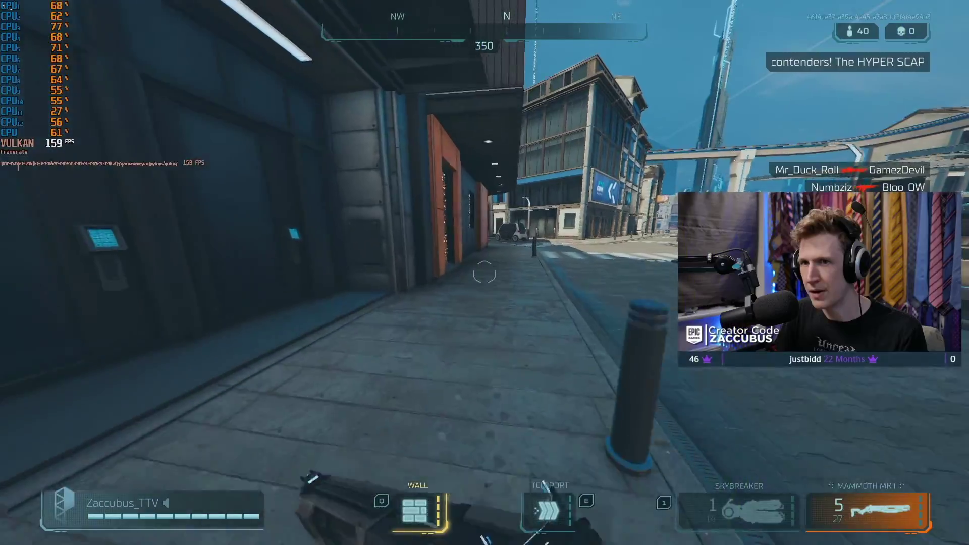
key("w")
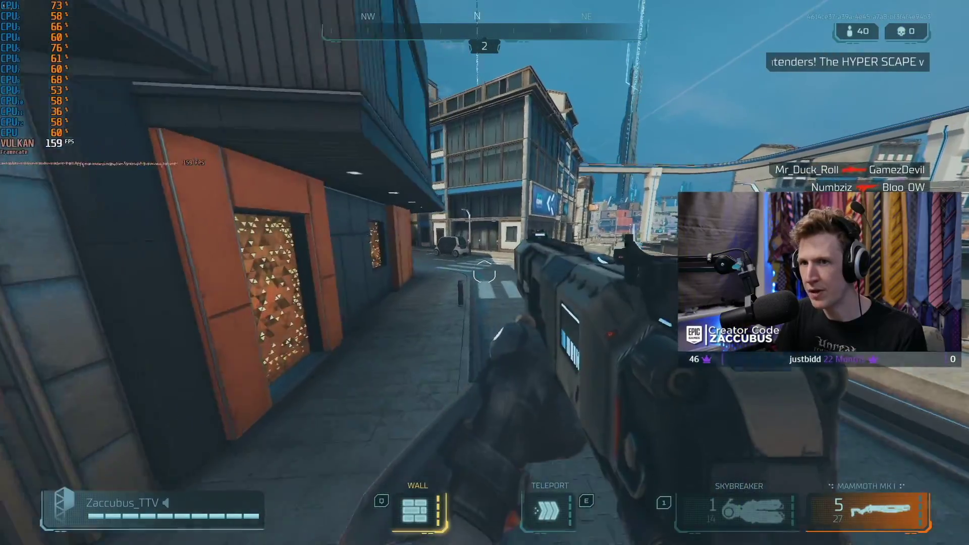
key("w")
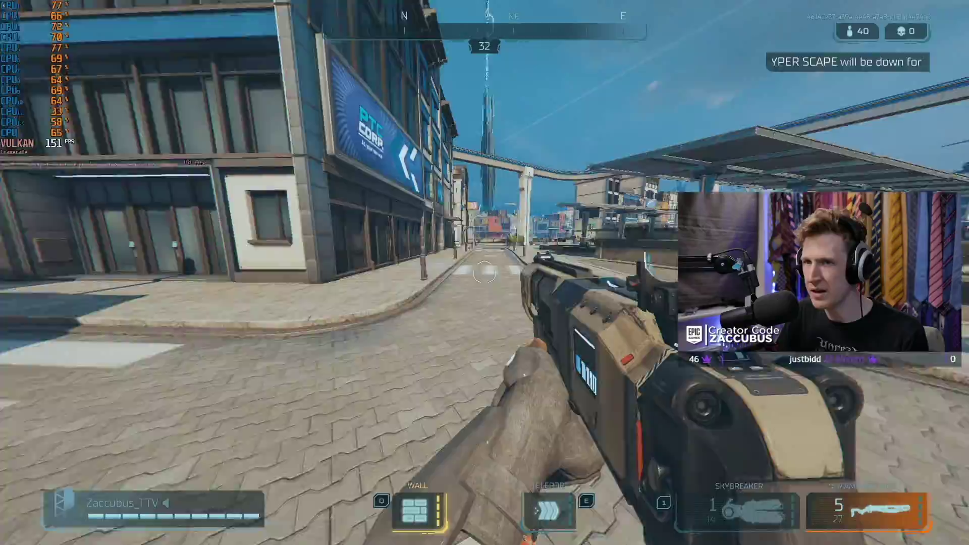
key("w")
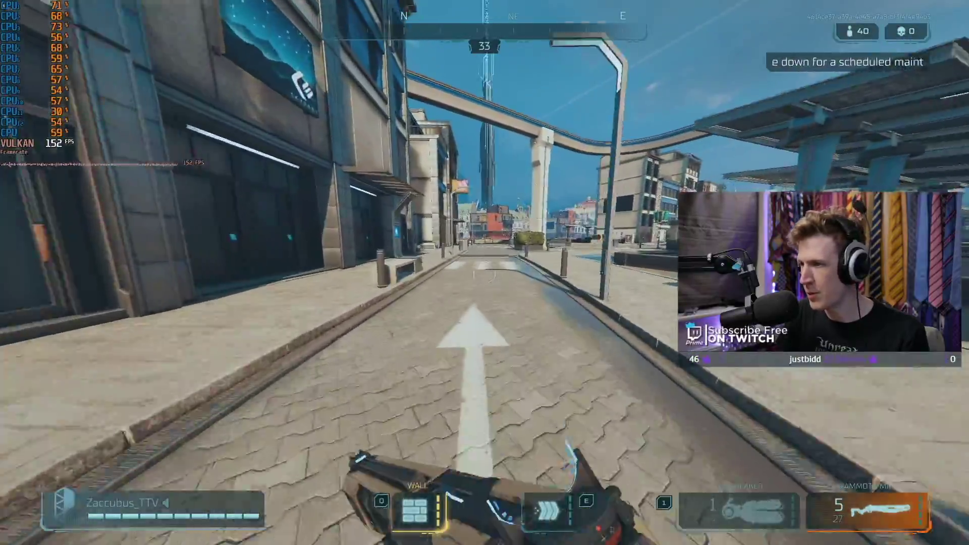
key("w")
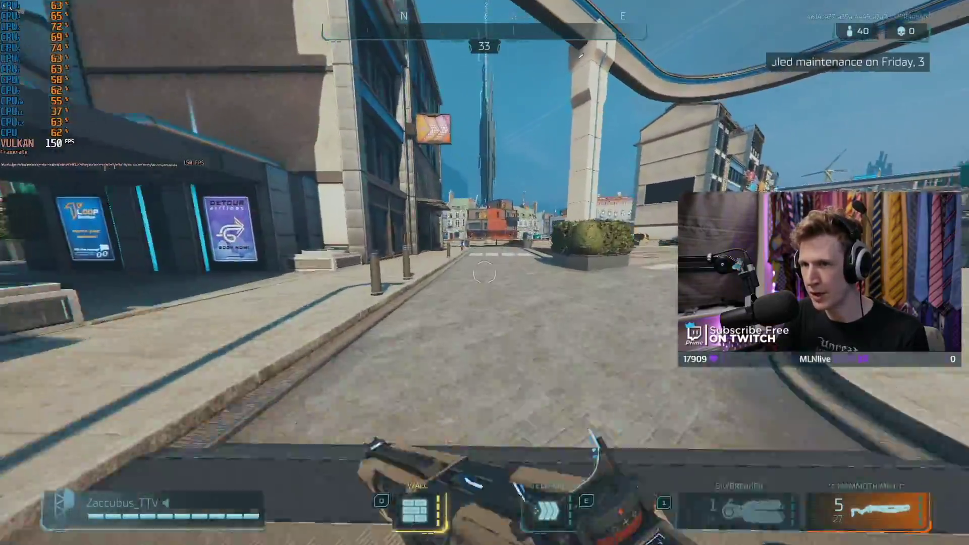
key("w")
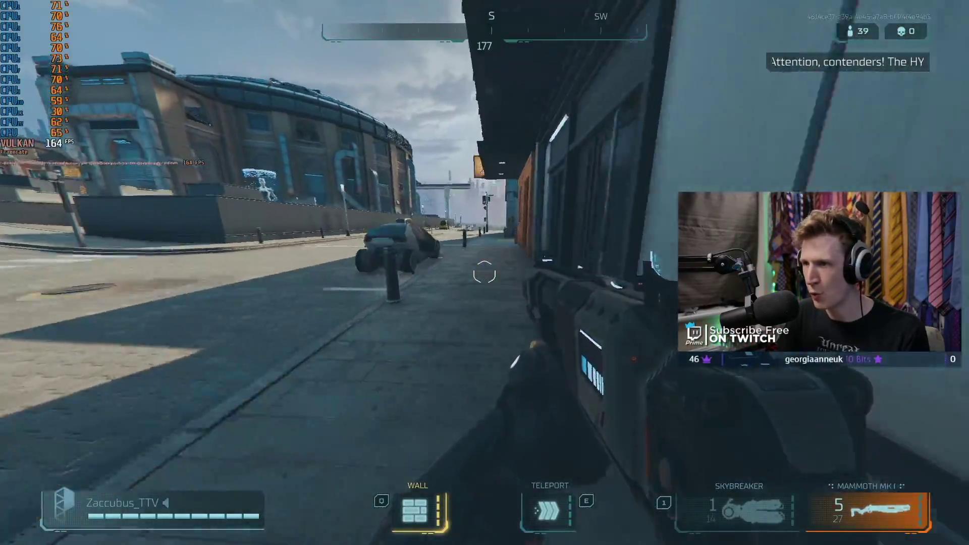
key("w")
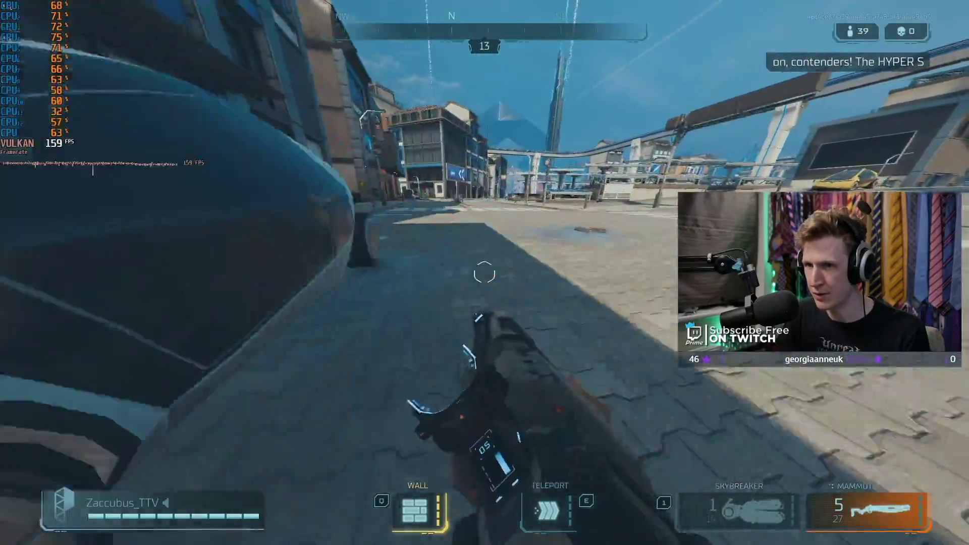
key("w")
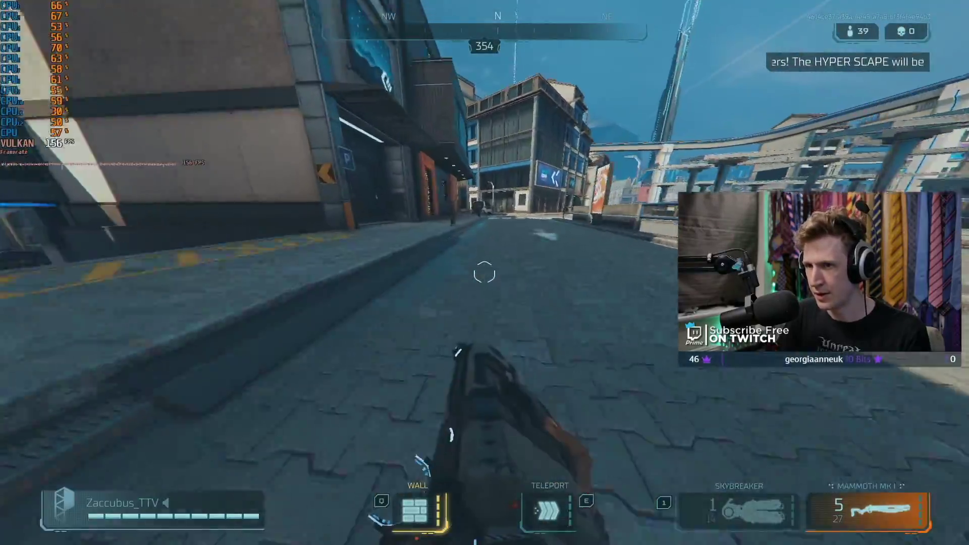
key("w")
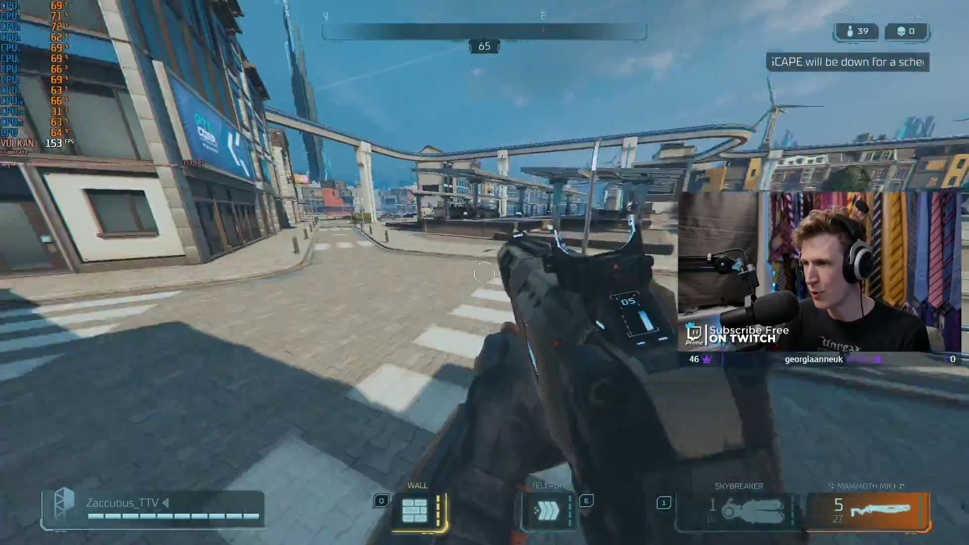
key("w")
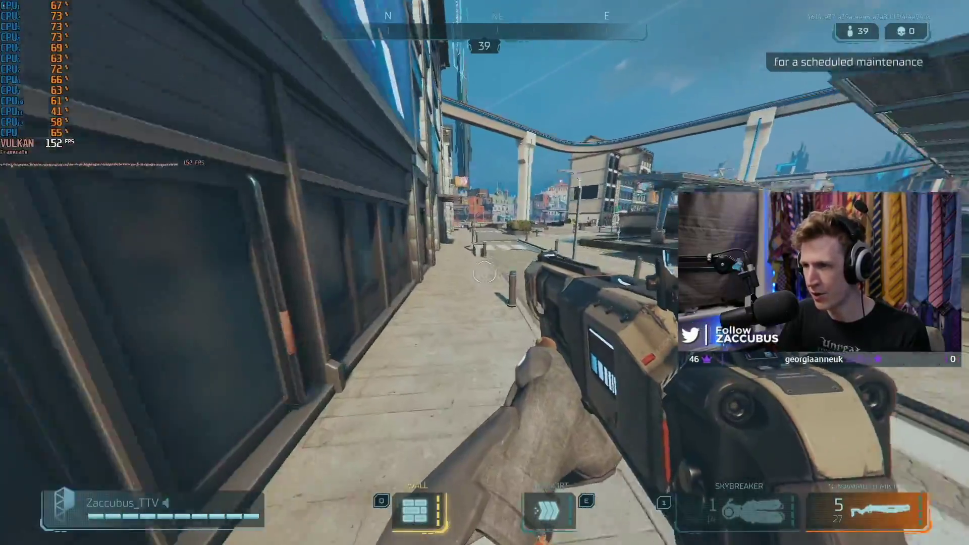
- Run along the street in the Hyper Scape match while checking the overlay's per-core CPU usage and framerate
key("w")
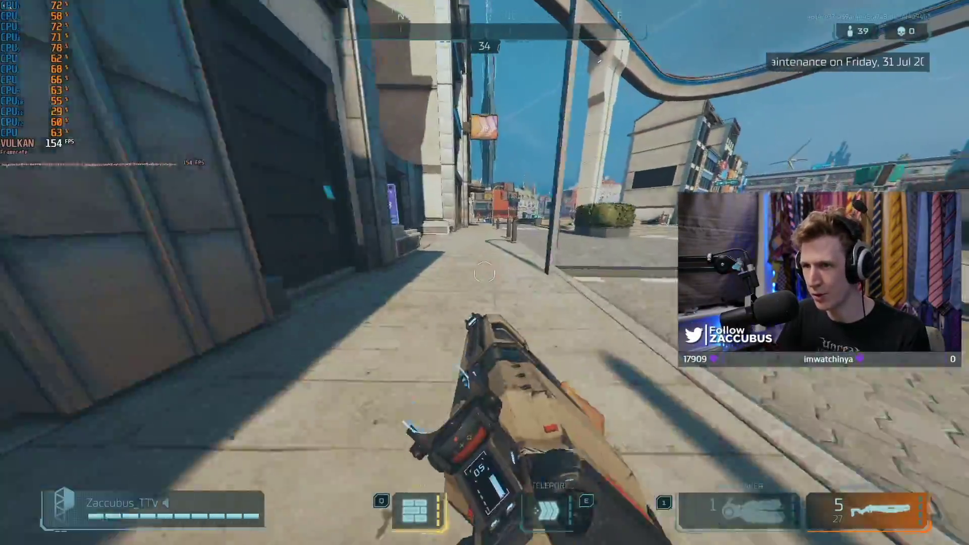
key("w")
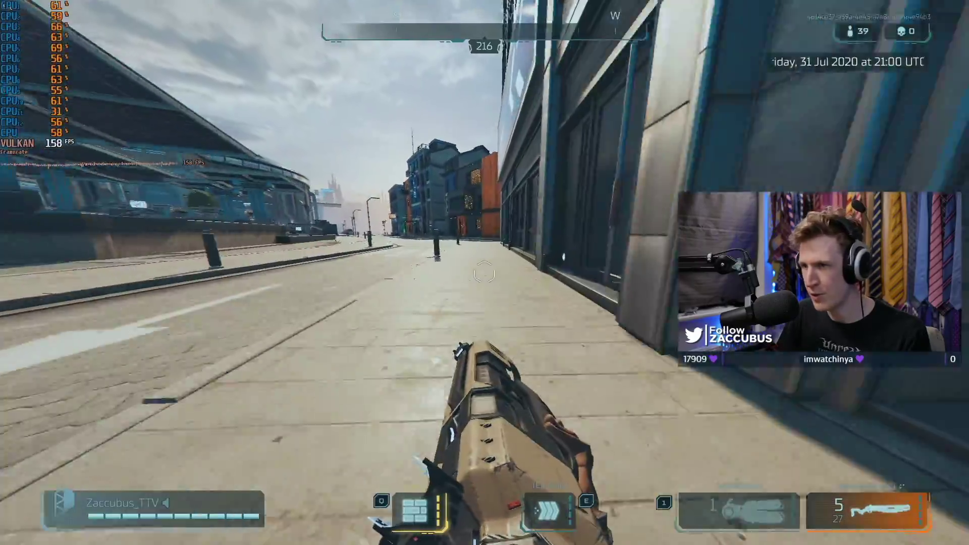
key("w")
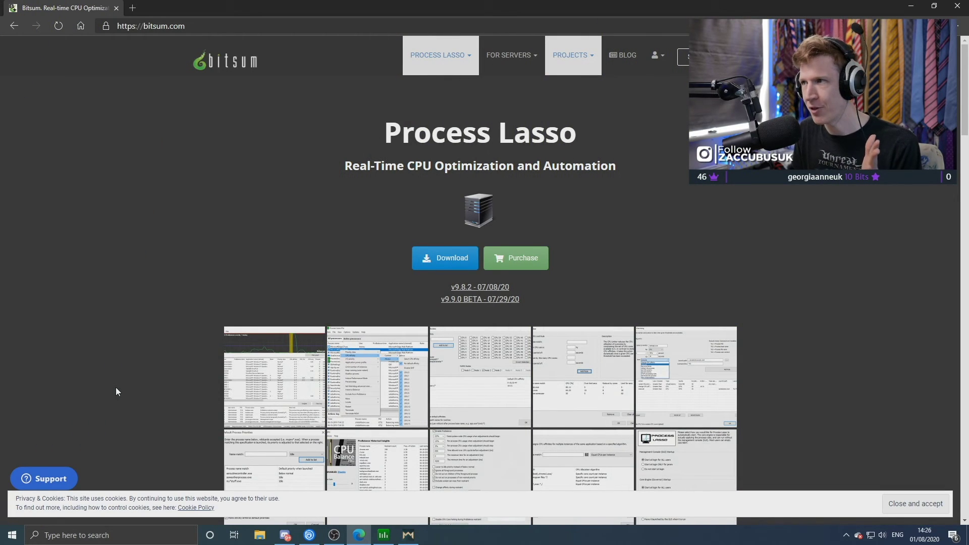
- Minimise the Bitsum page and bring up Process Lasso alongside the windowed Hyper Scape match
left_click(910, 9)
left_click(383, 534)
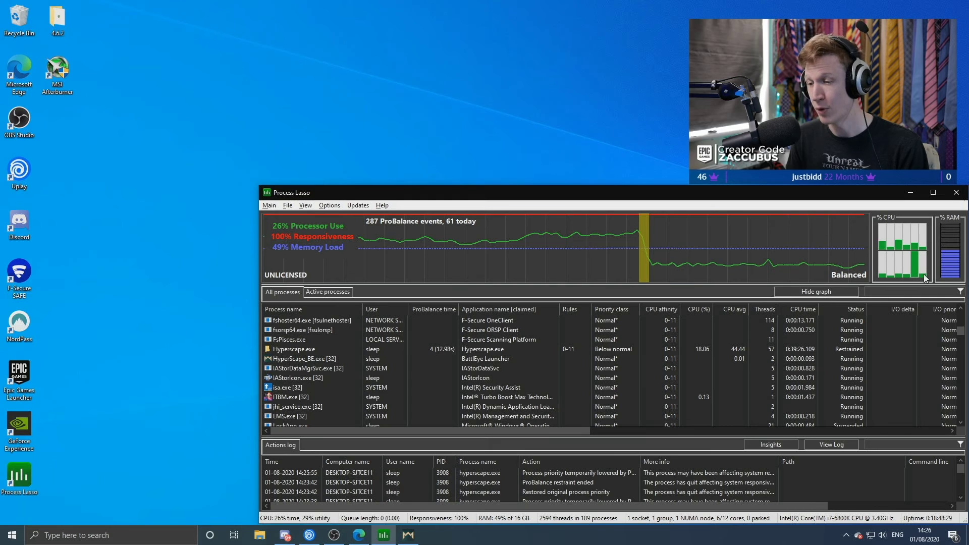
left_click(408, 536)
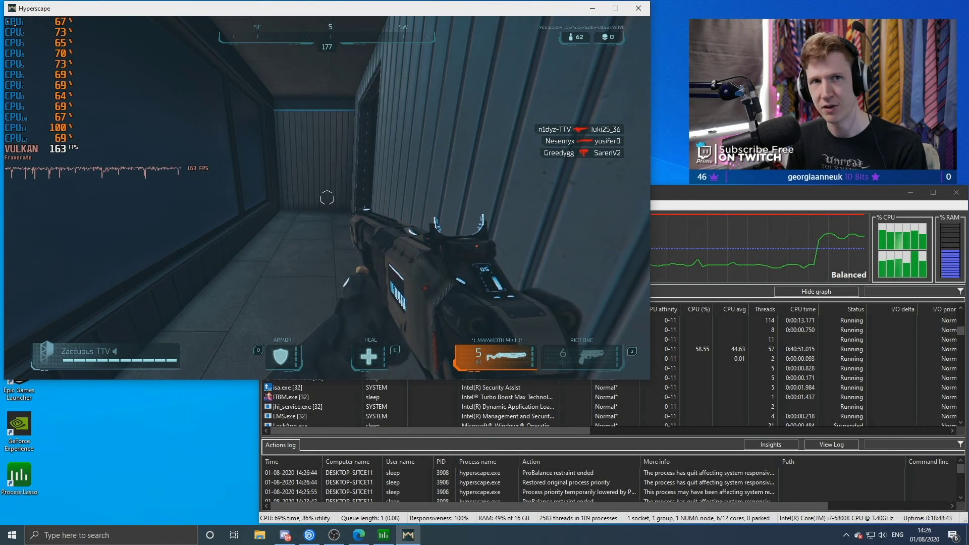
key("alt+Tab")
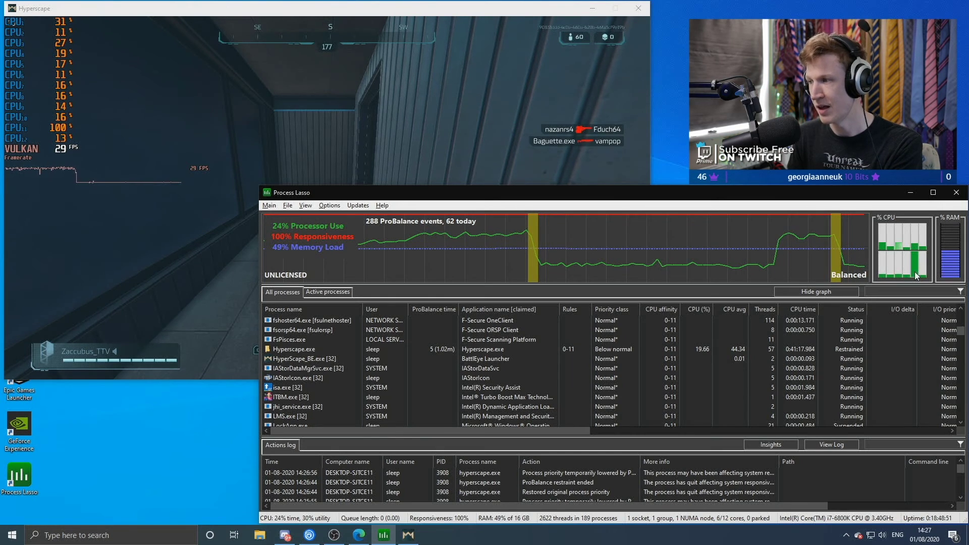
- Run through the building in Hyper Scape and compare the overlay's core loads and framerate dips with Process Lasso's per-core CPU graph
left_click(265, 167)
key("w")
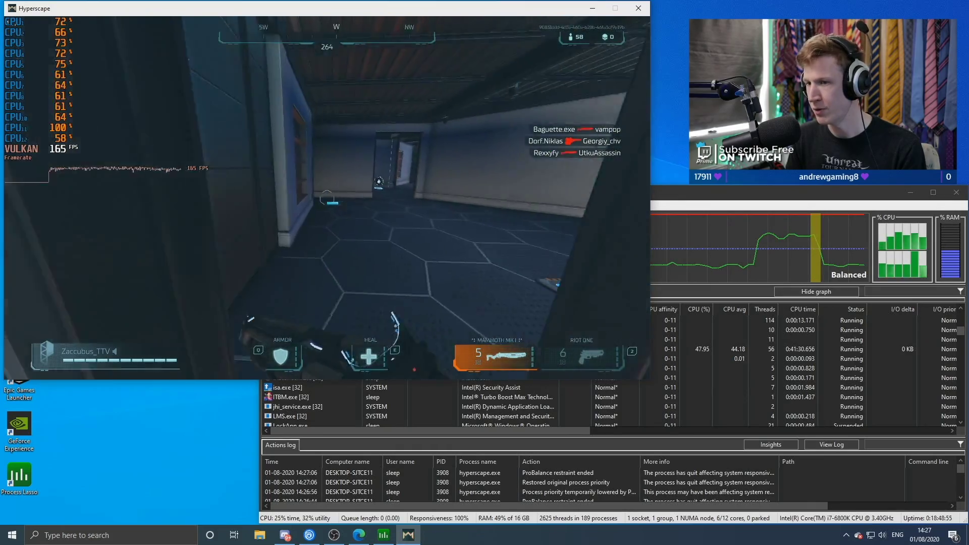
key("w")
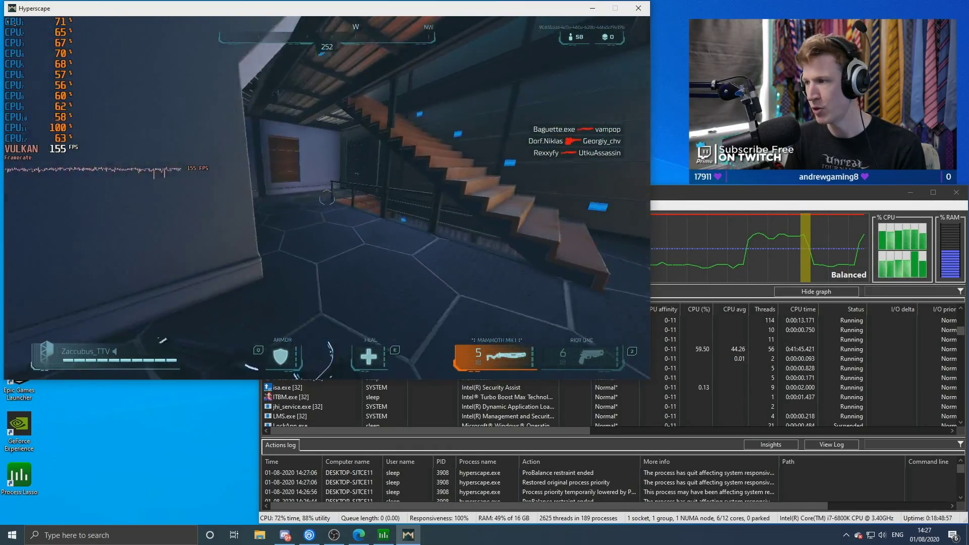
key("w")
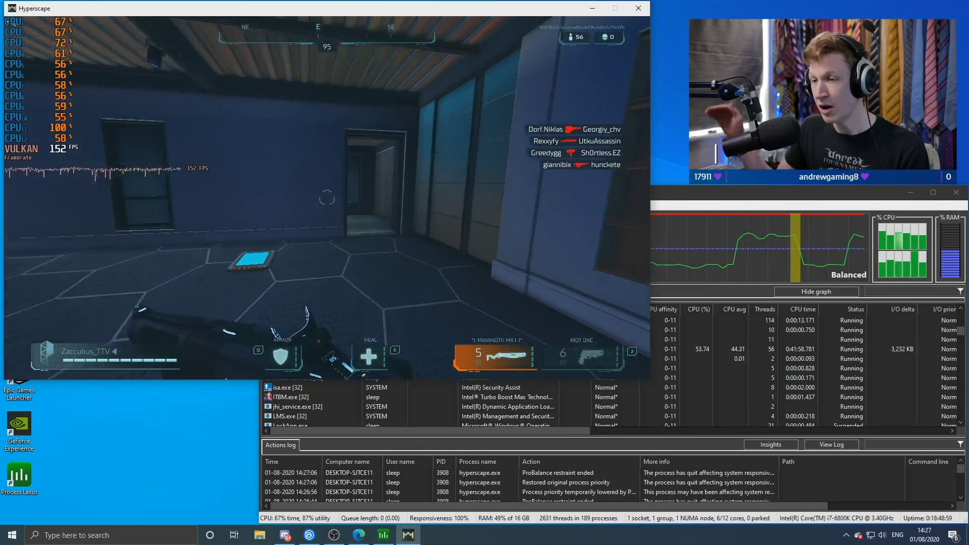
key("w")
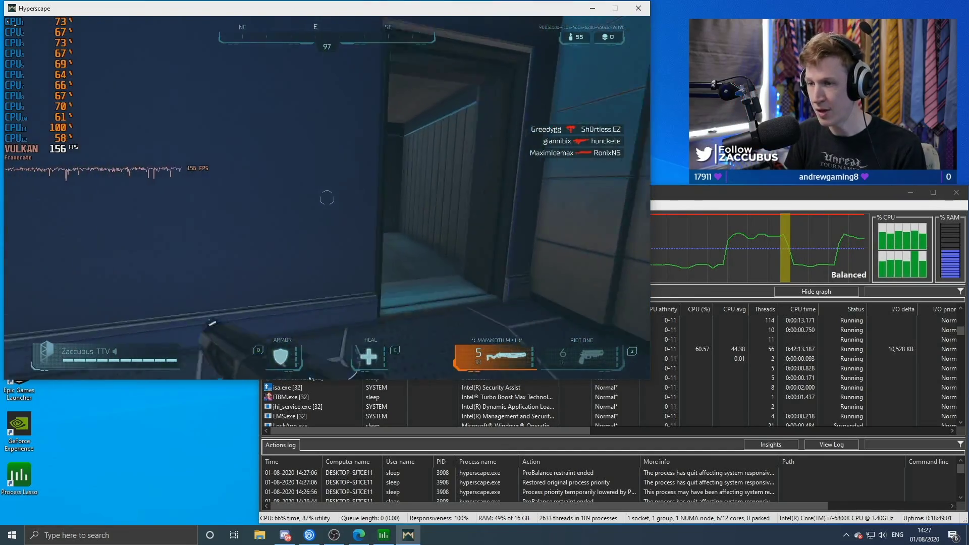
key("alt+Tab")
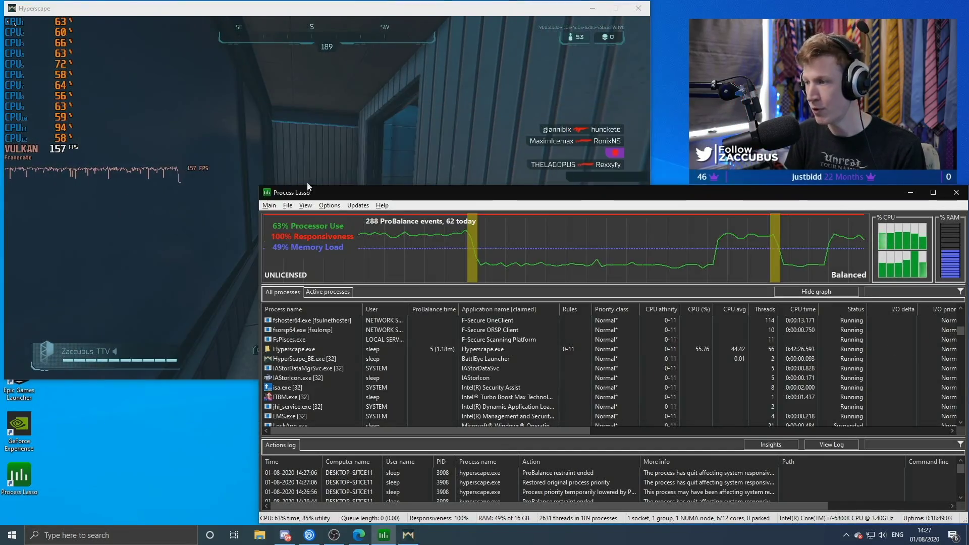
left_click(904, 267)
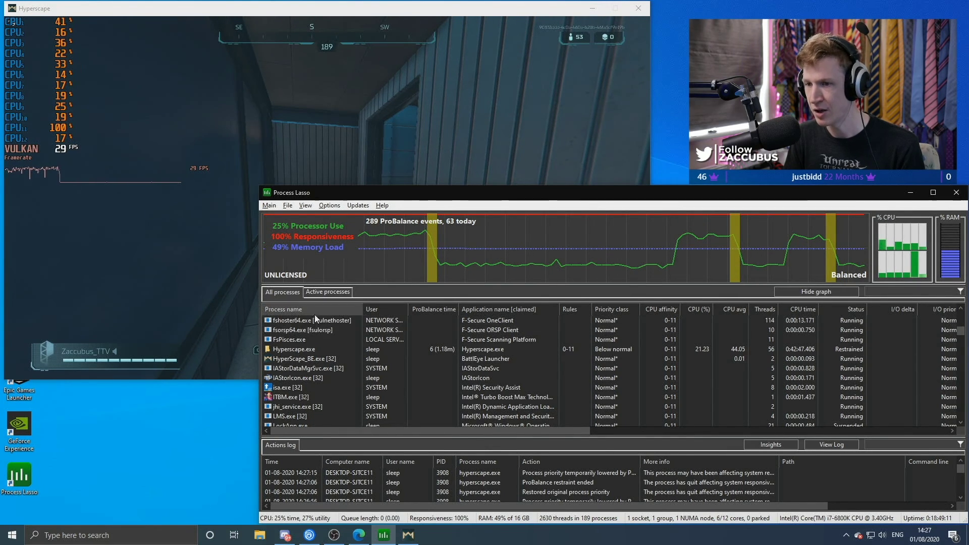
- Exclude CPU 10 from the Always CPU affinity of Hyperscape.exe in Process Lasso
right_click(295, 352)
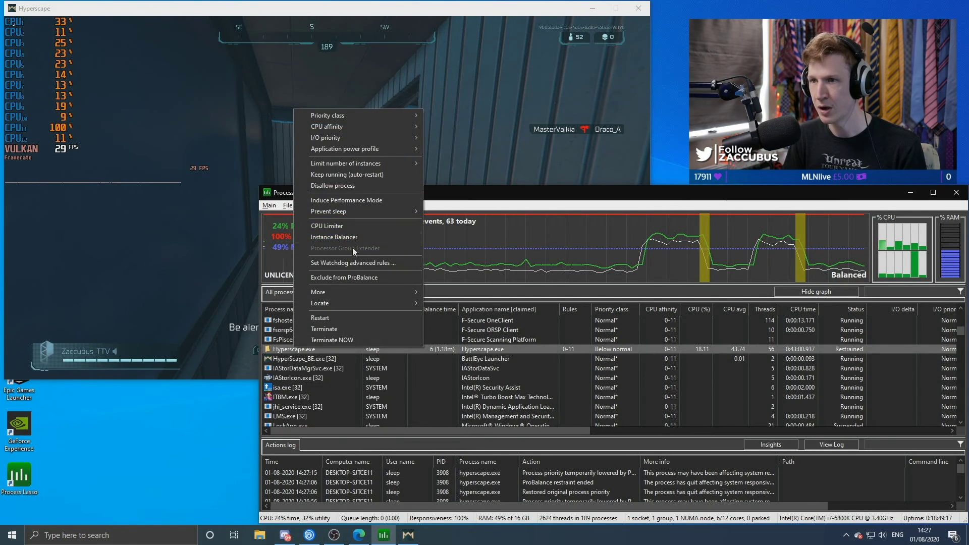
mouse_move(344, 126)
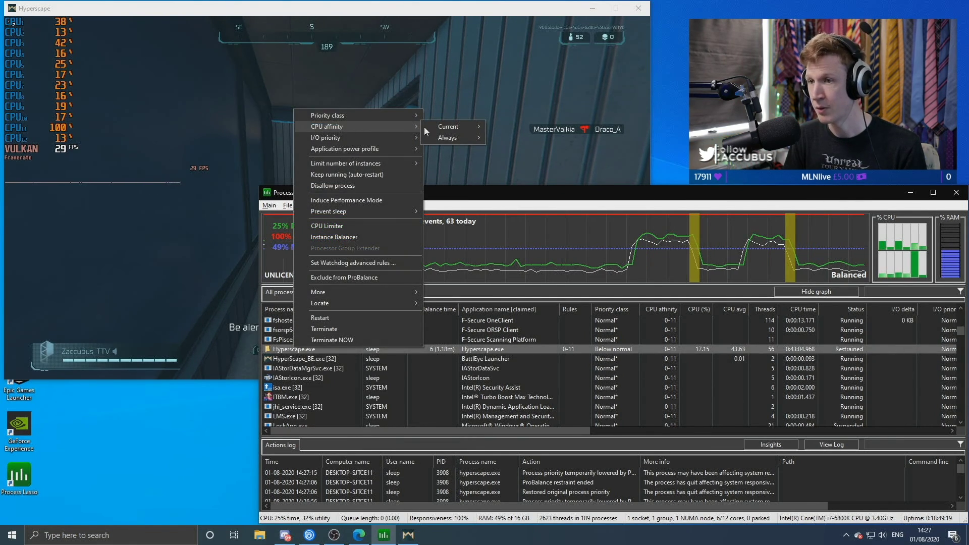
mouse_move(459, 137)
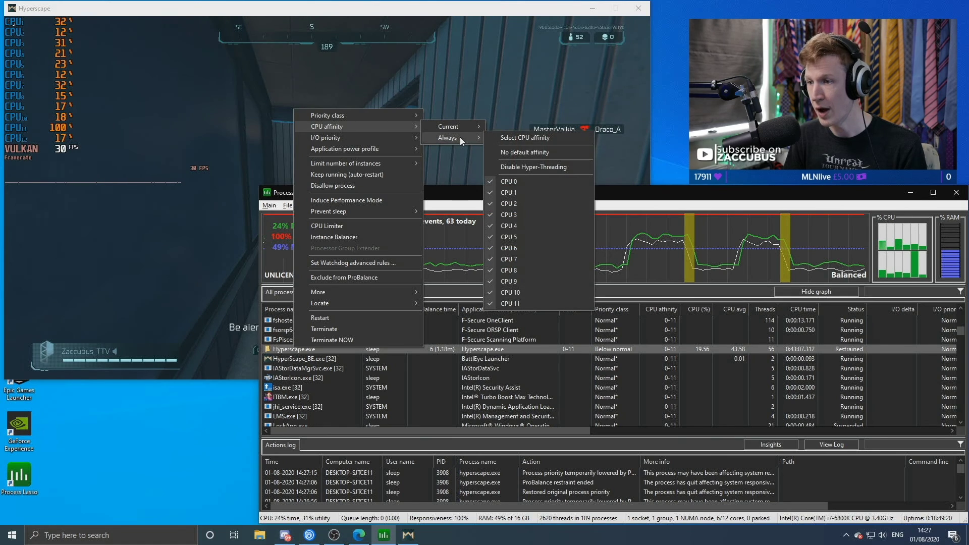
left_click(535, 292)
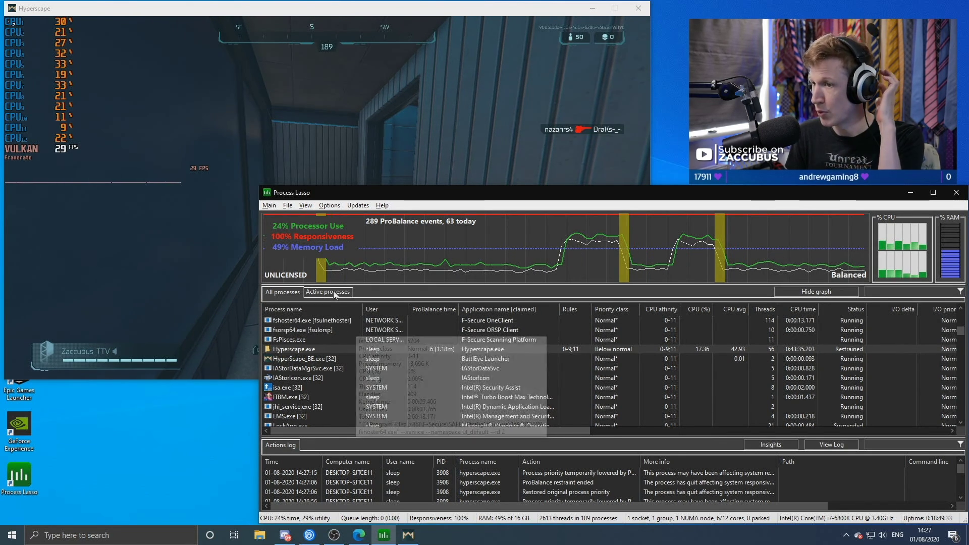
- Open the persistent CPU affinities configuration and accept it with More strictly enforce default affinities enabled
left_click(323, 205)
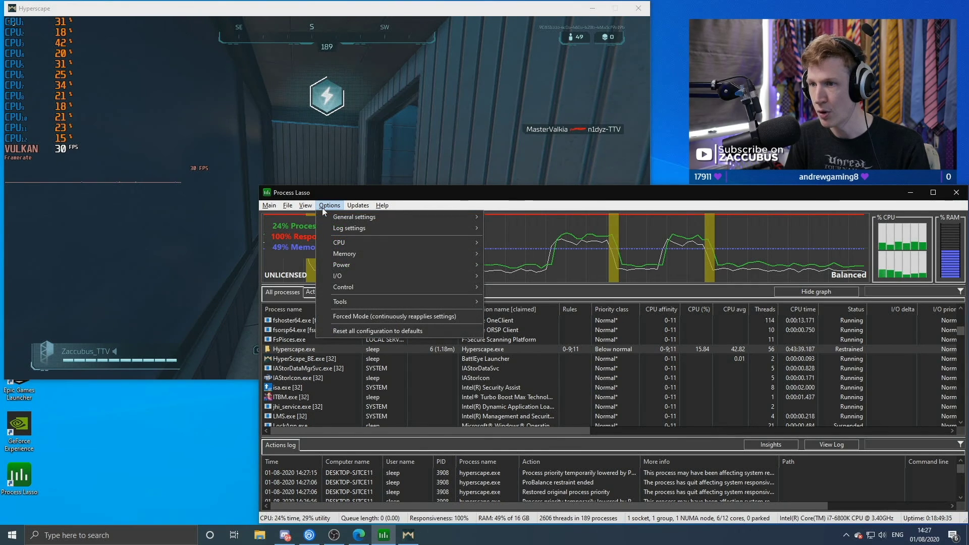
mouse_move(365, 241)
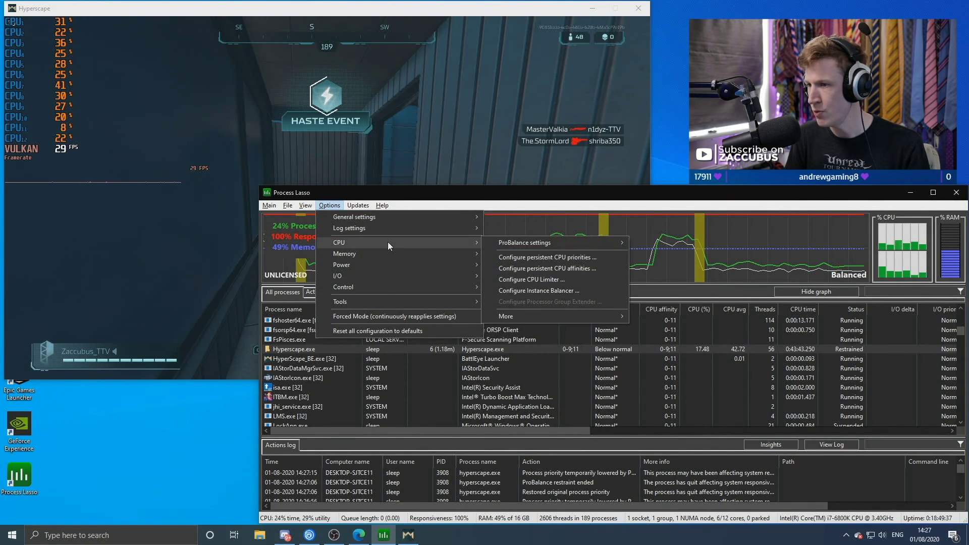
left_click(573, 271)
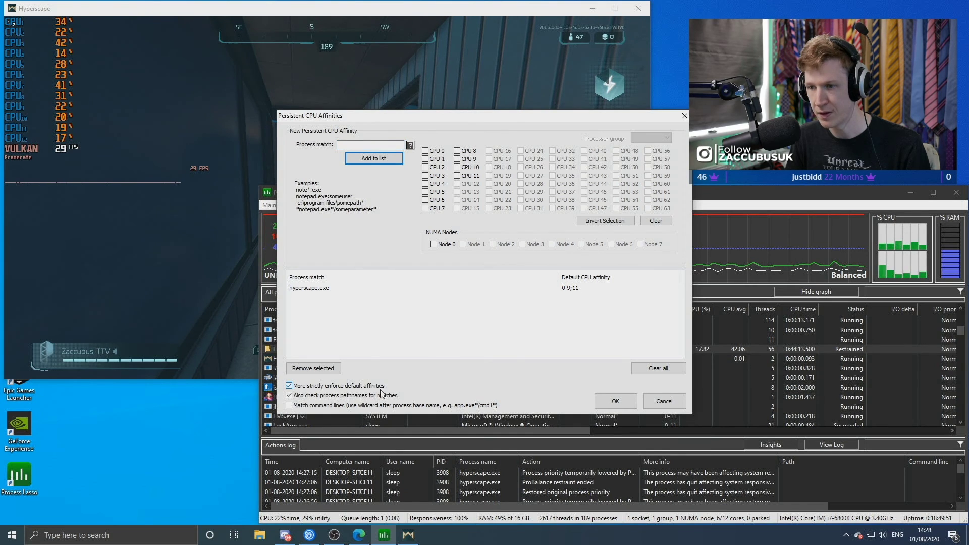
left_click(601, 401)
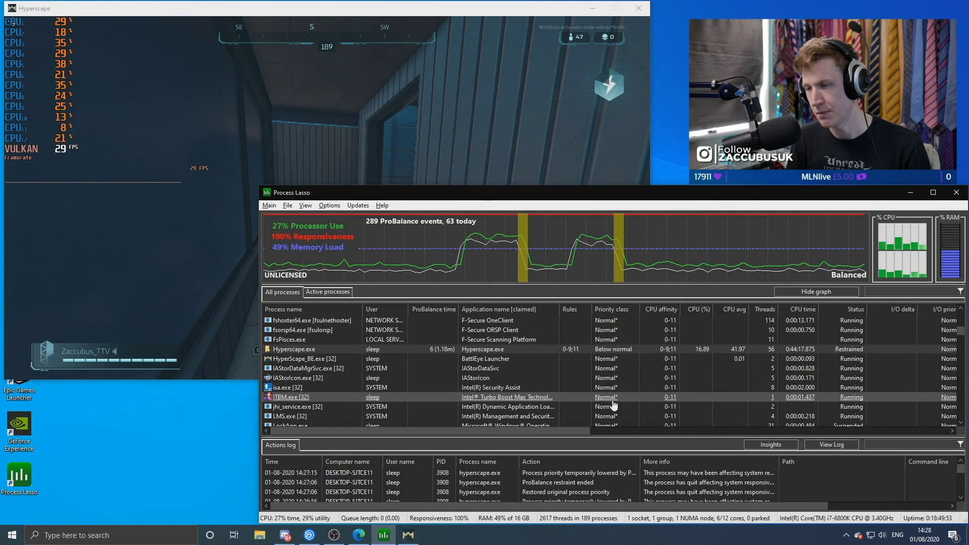
- Return to the Hyper Scape match and run through the streets, examining the overlay's core usage and framerate graph for stutters
left_click(204, 283)
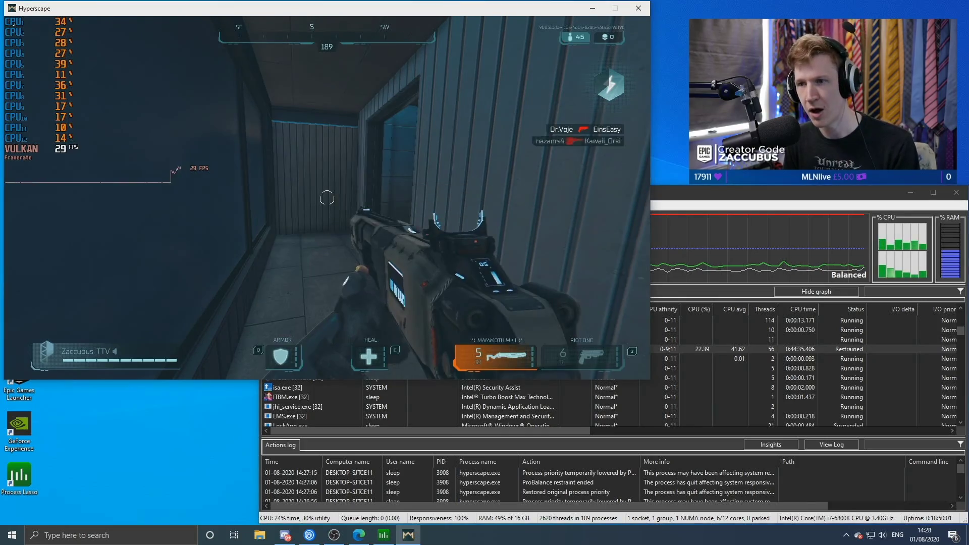
key("w")
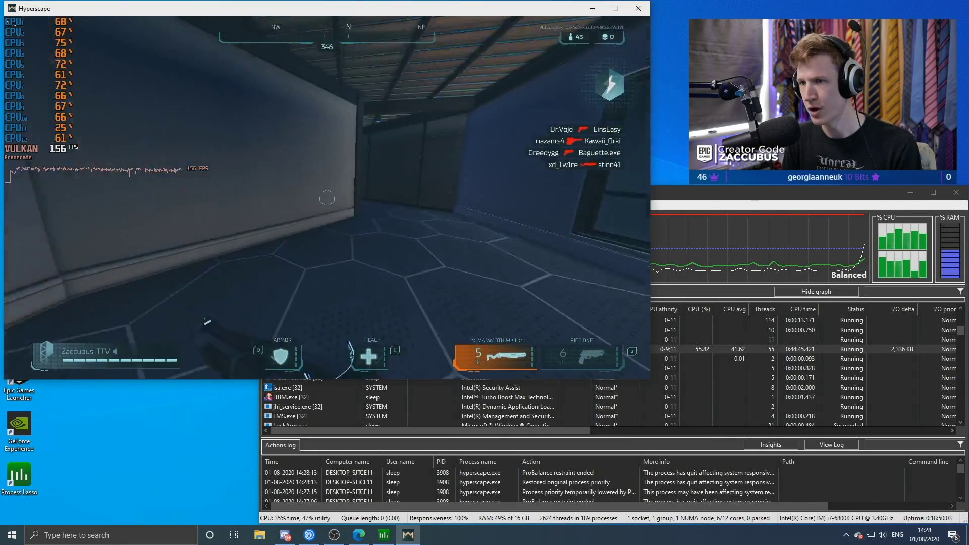
key("w")
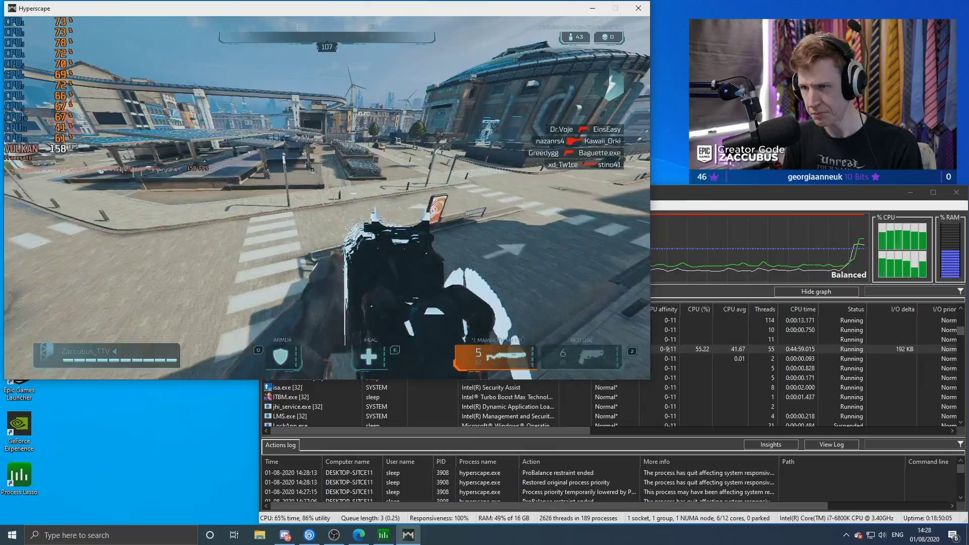
key("w")
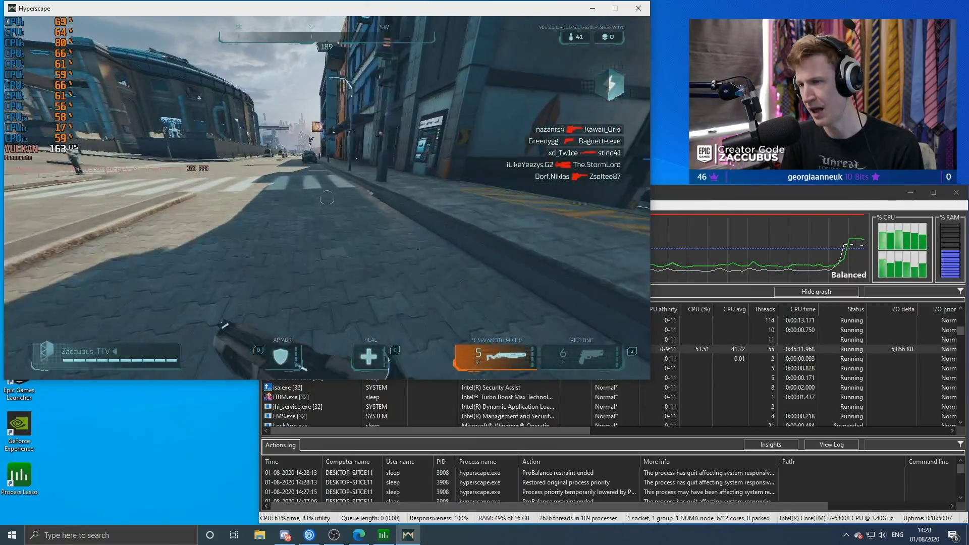
key("w")
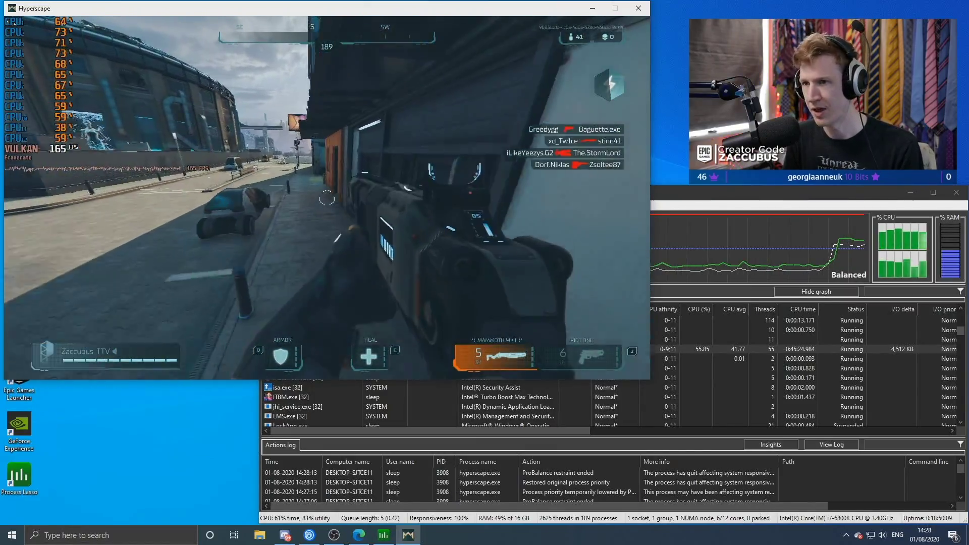
key("v")
key("w")
key("1")
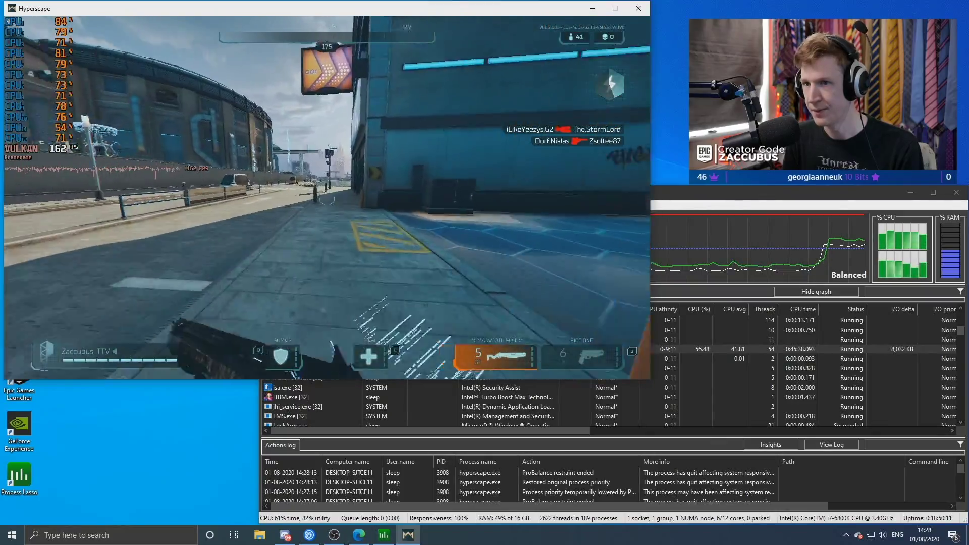
key("w")
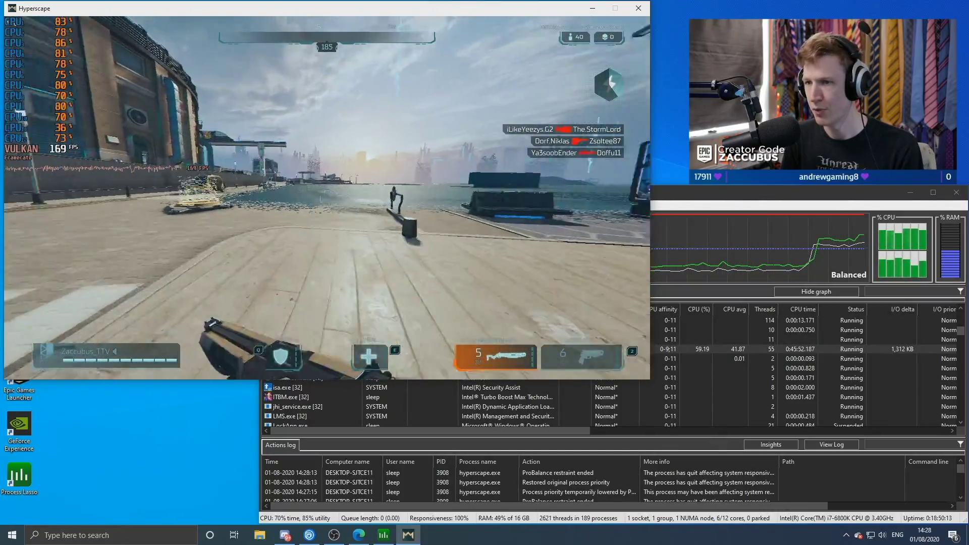
key("w")
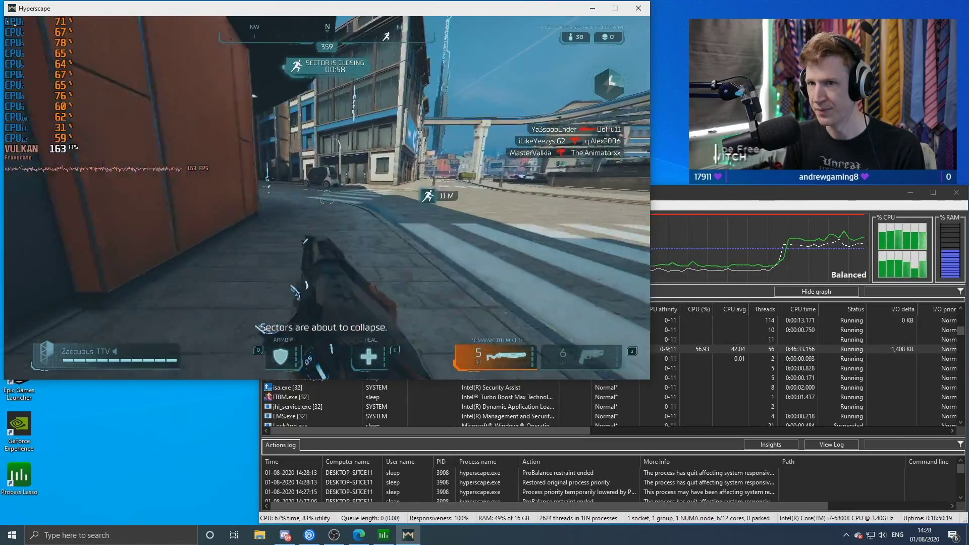
key("w")
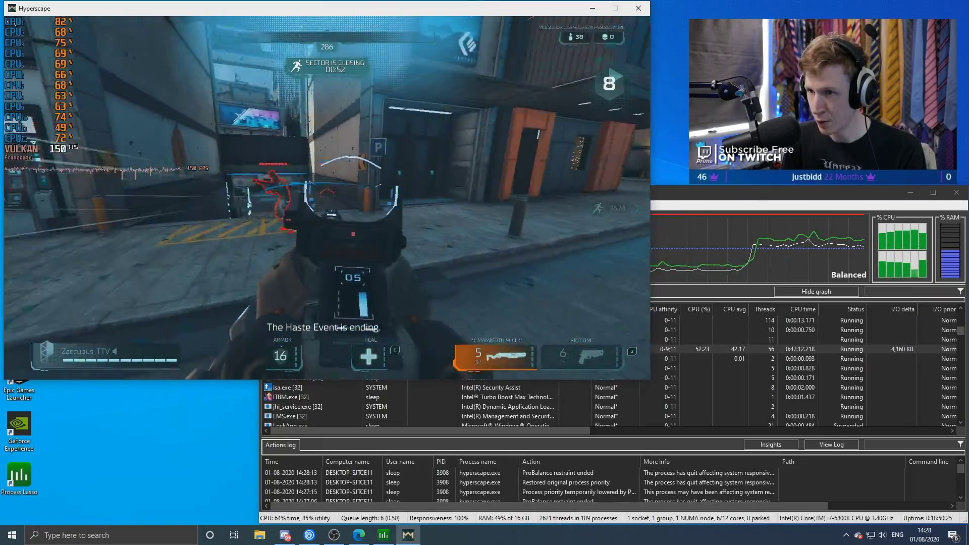
- Fight the enemy with the Mammoth shotgun and the Heal hack while checking the framerate graph under combat load
left_click(327, 198)
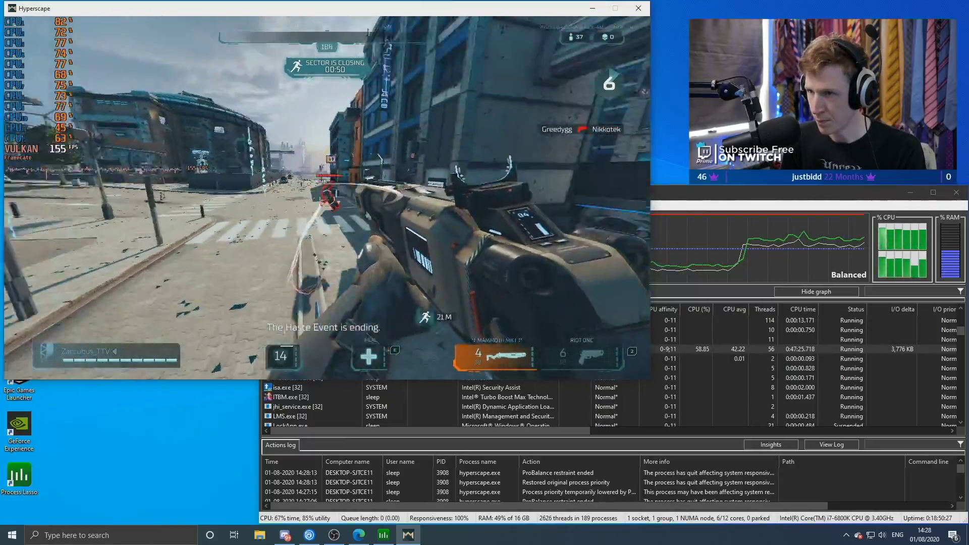
left_click(327, 198)
key("e")
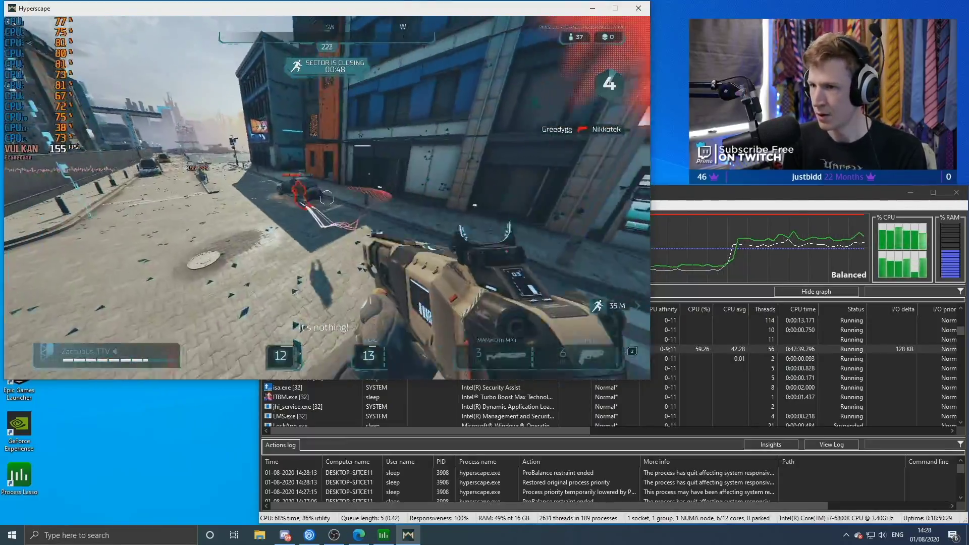
left_click(327, 198)
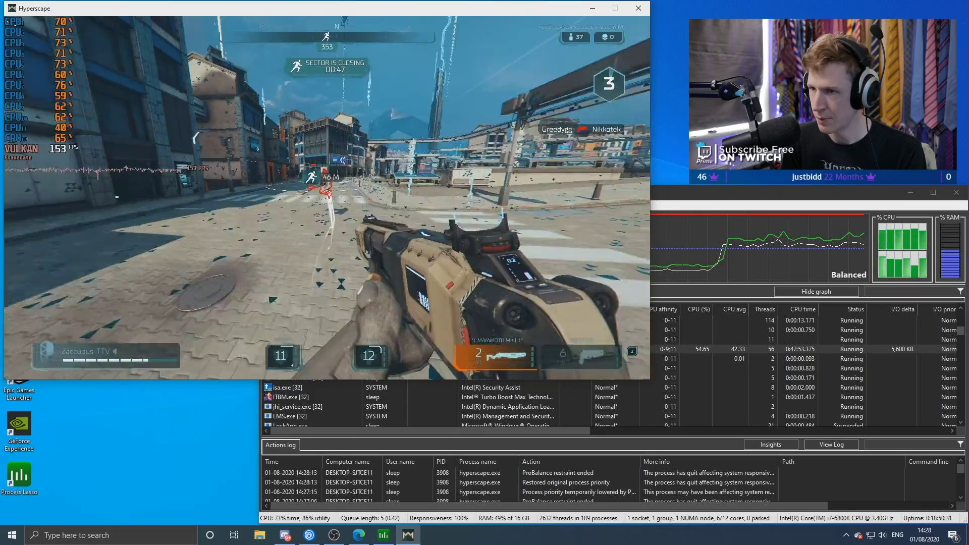
left_click(327, 197)
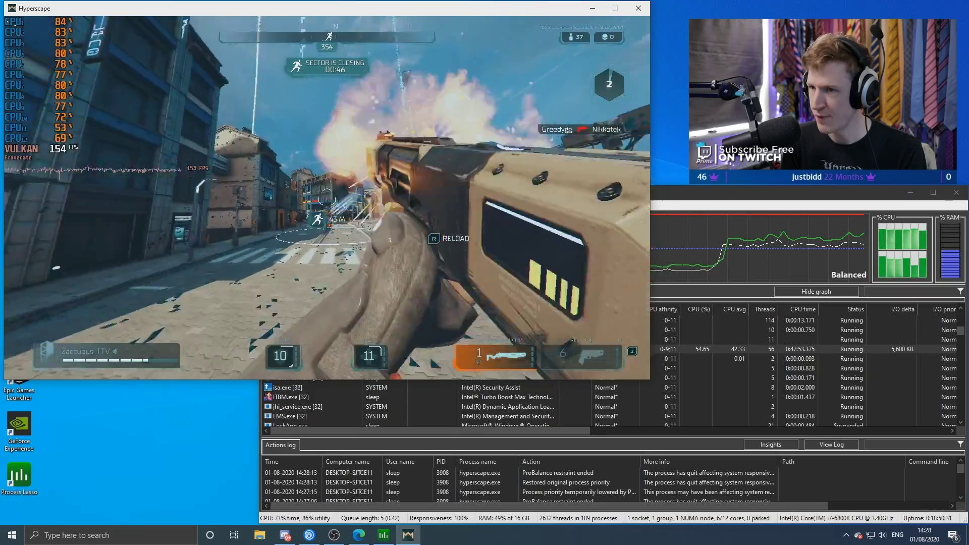